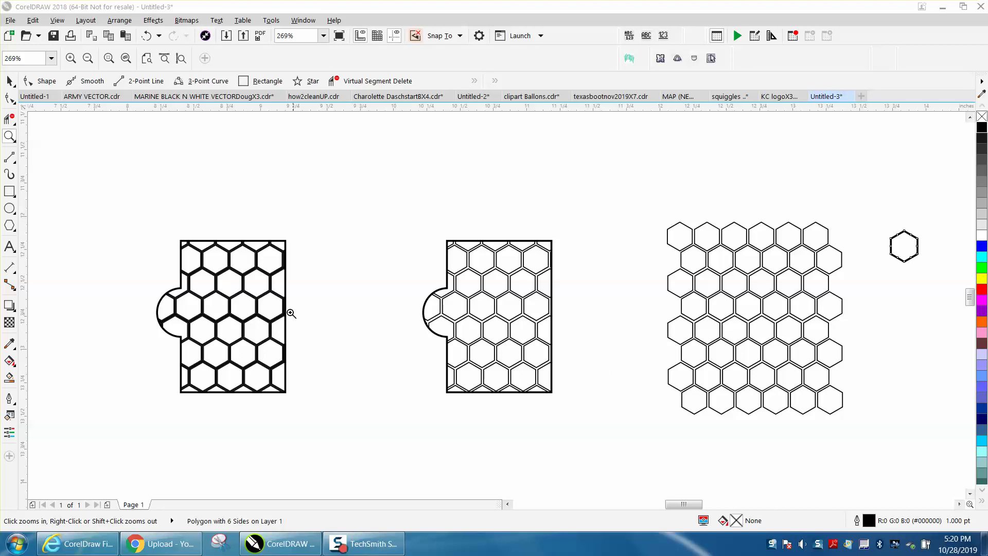
Examine the two finished honeycomb panels, the hexagon grid and the single hexagon up close.
mouse_move(441, 242)
mouse_down()
mouse_move(552, 394)
mouse_move(575, 408)
mouse_up()
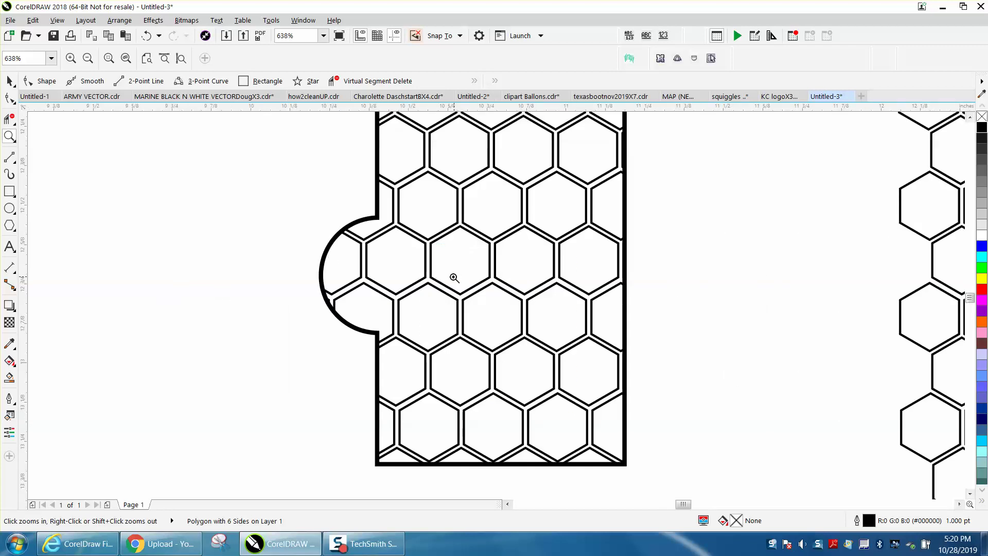
scroll(452, 276, down, 4)
drag(257, 223, 382, 355)
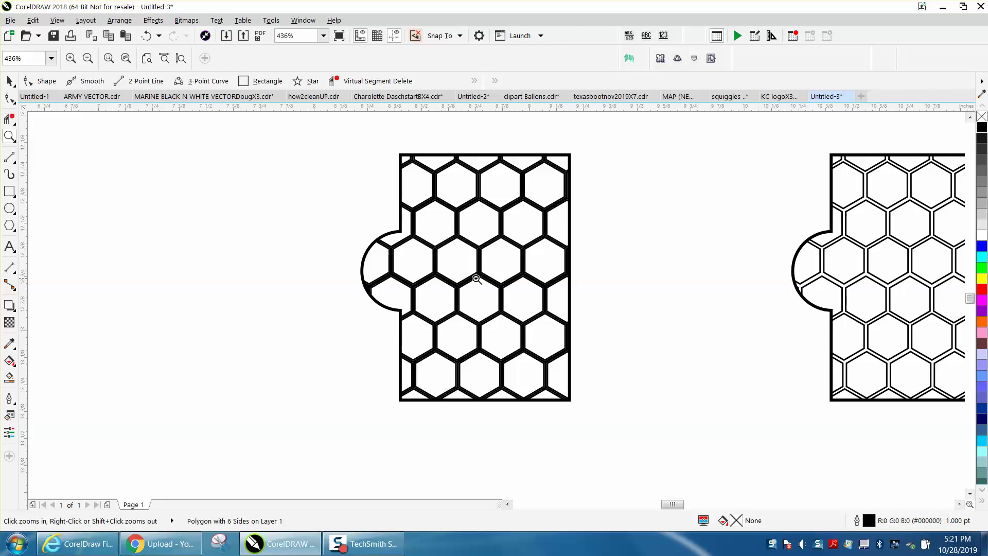
scroll(453, 279, down, 6)
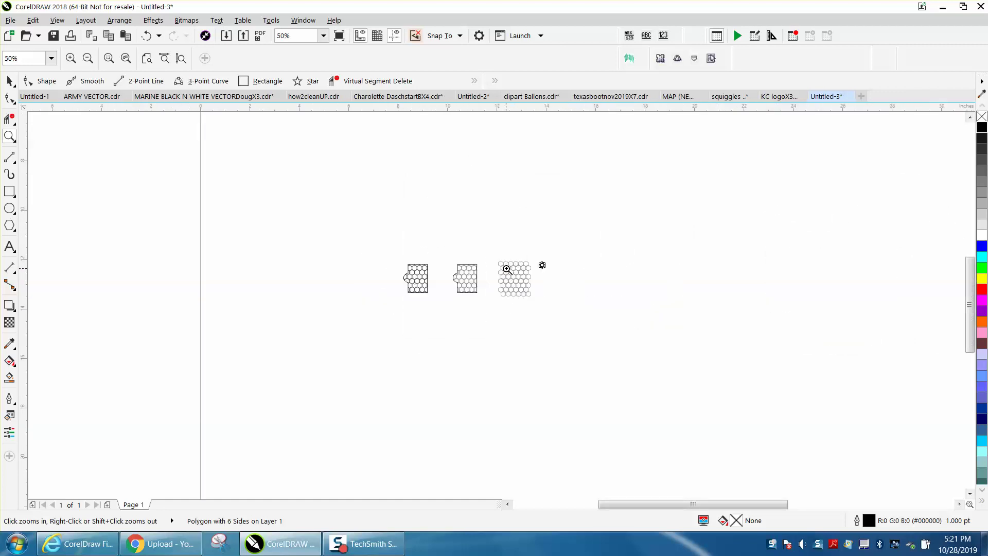
mouse_move(494, 252)
mouse_down()
mouse_move(591, 297)
mouse_move(595, 313)
mouse_up()
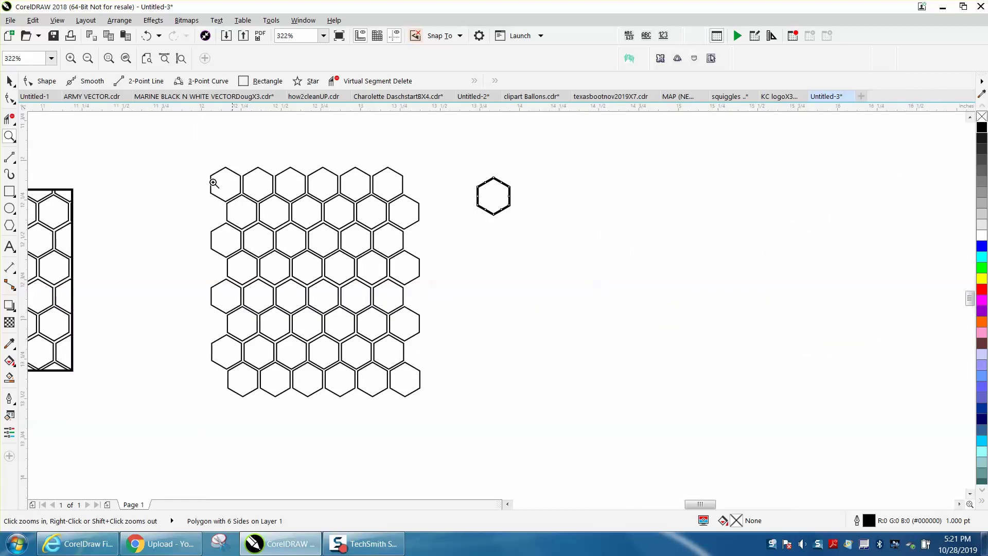
click(10, 81)
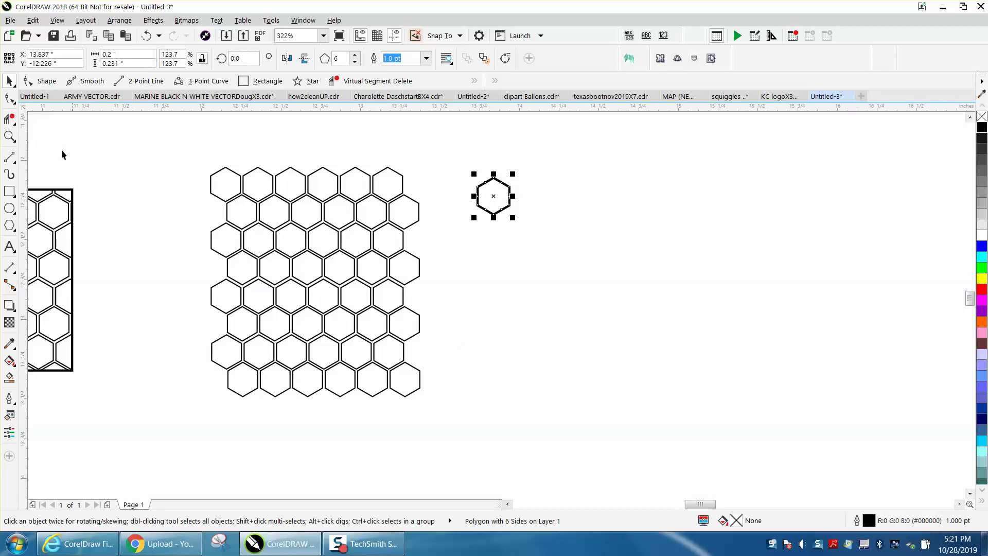
click(9, 137)
click(556, 231)
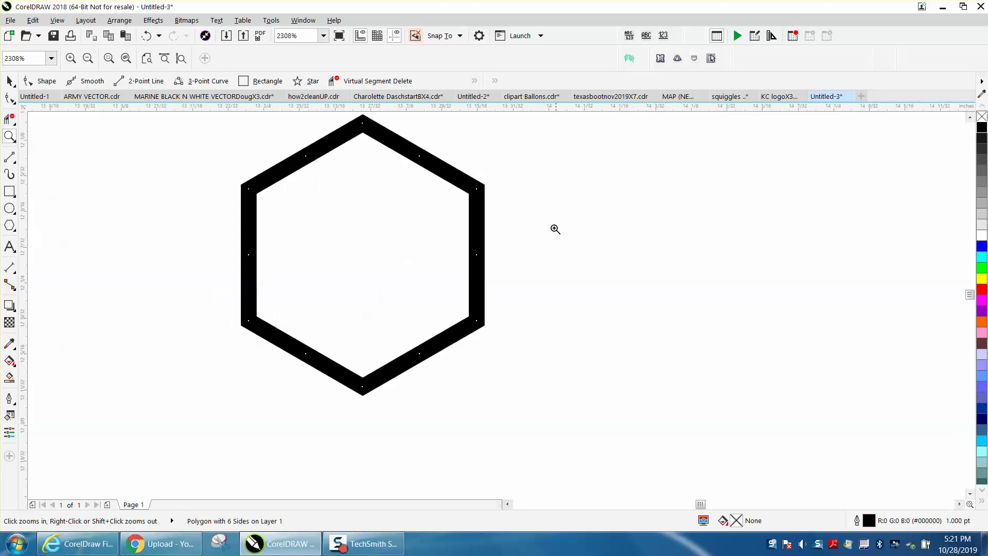
drag(197, 157, 637, 412)
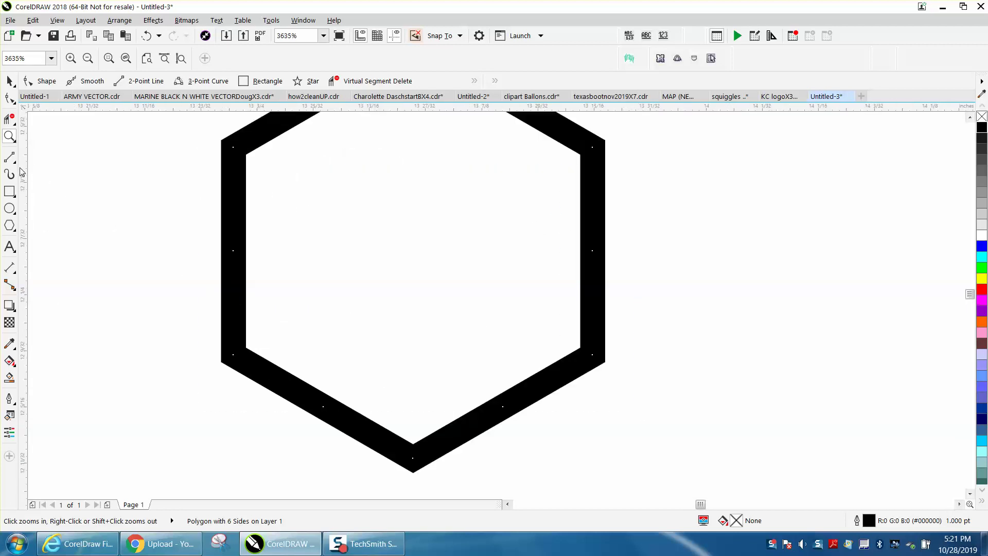
Convert the single hexagon's outline to an object.
click(17, 272)
click(24, 268)
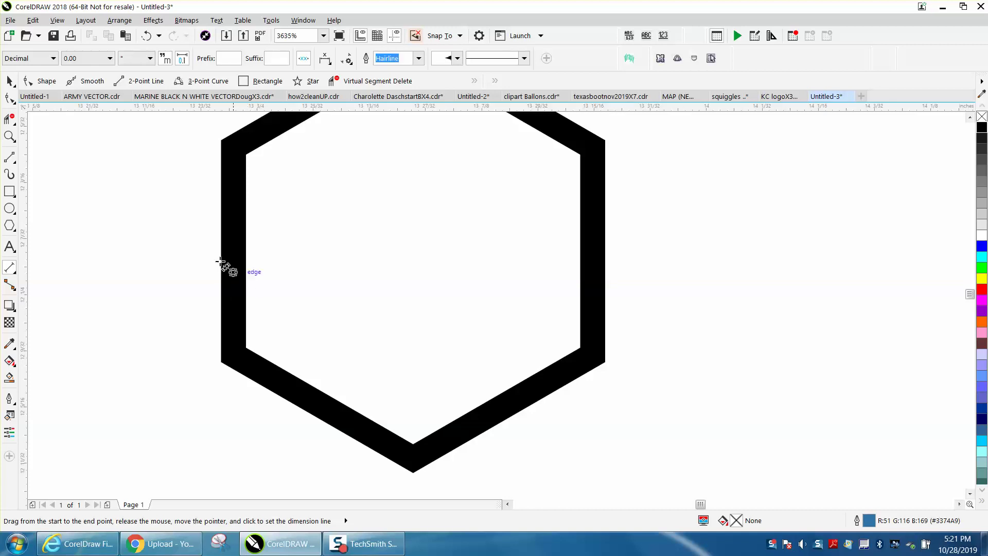
click(9, 81)
click(241, 192)
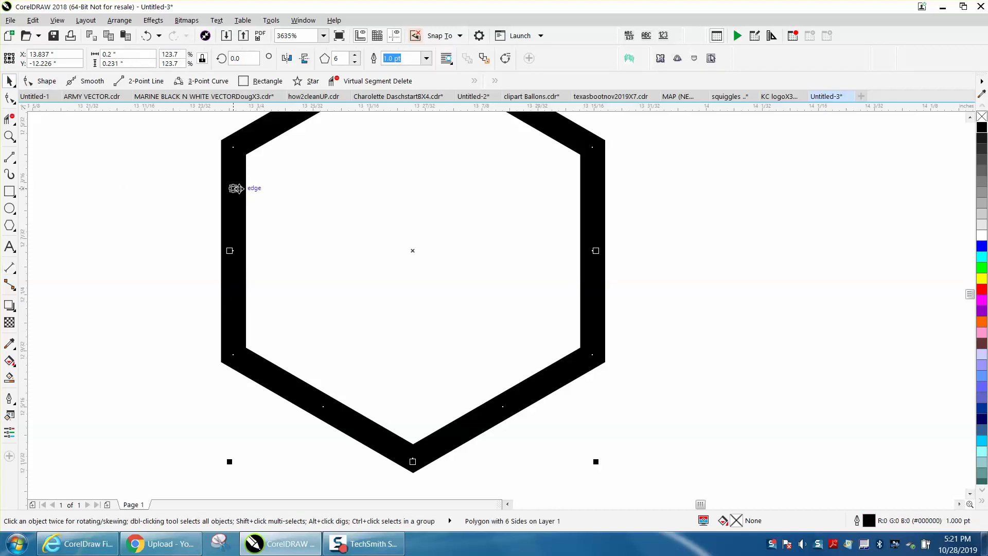
click(119, 20)
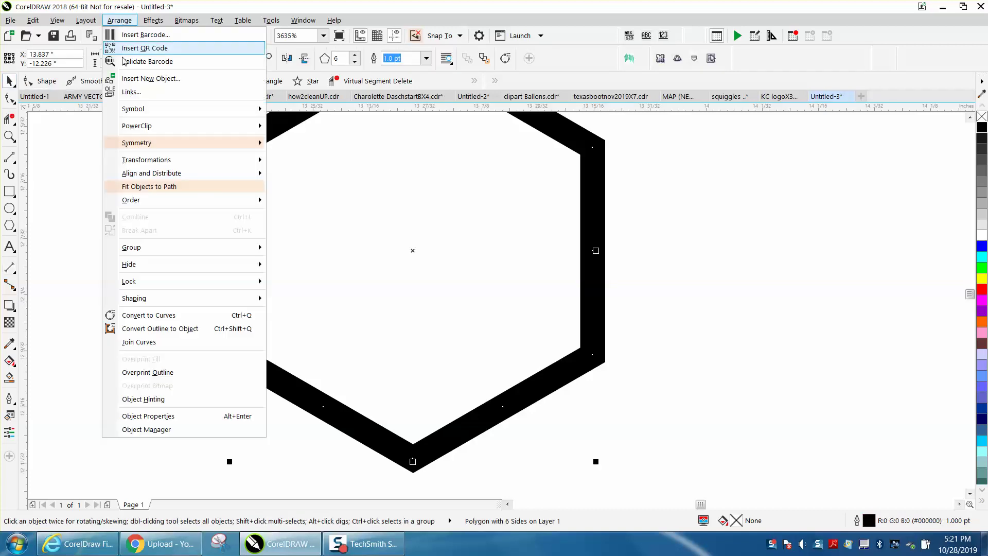
click(167, 330)
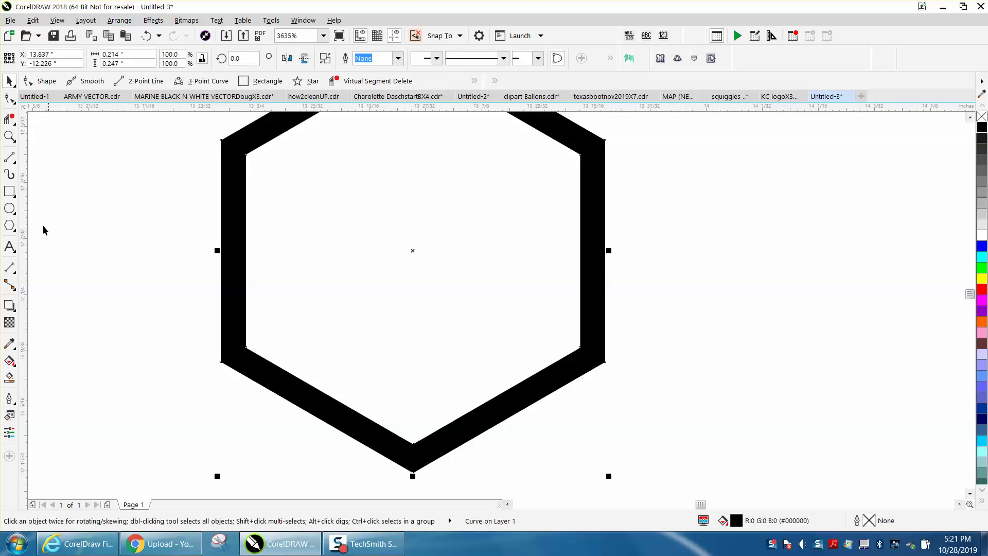
Measure the wall thickness of the hexagon's left side with a parallel dimension, and delete the dimension.
click(13, 270)
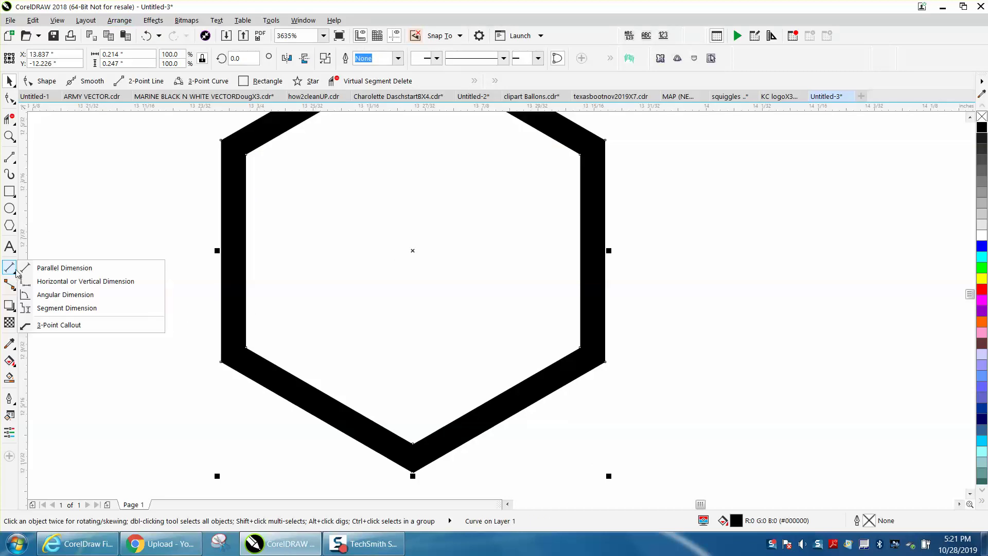
click(47, 267)
drag(225, 248, 222, 247)
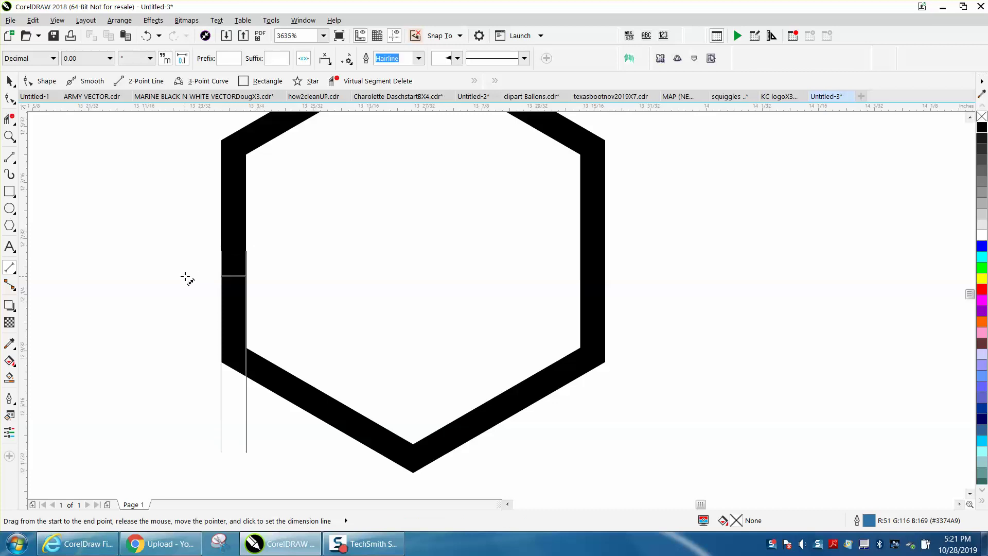
click(187, 277)
scroll(185, 277, down, 1)
scroll(184, 276, down, 2)
click(9, 81)
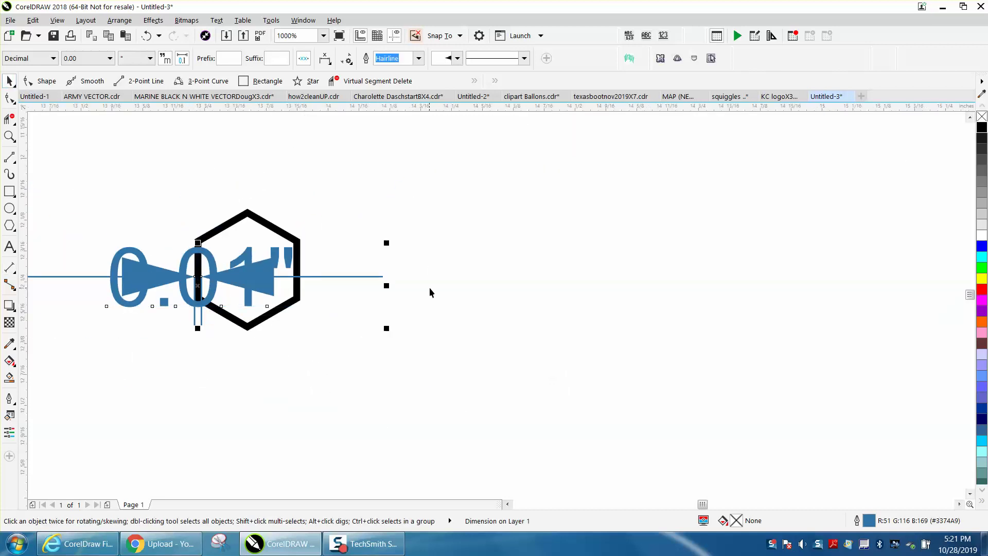
key(Delete)
Resize the hexagon proportionally to a width of 0.2 inches.
click(298, 270)
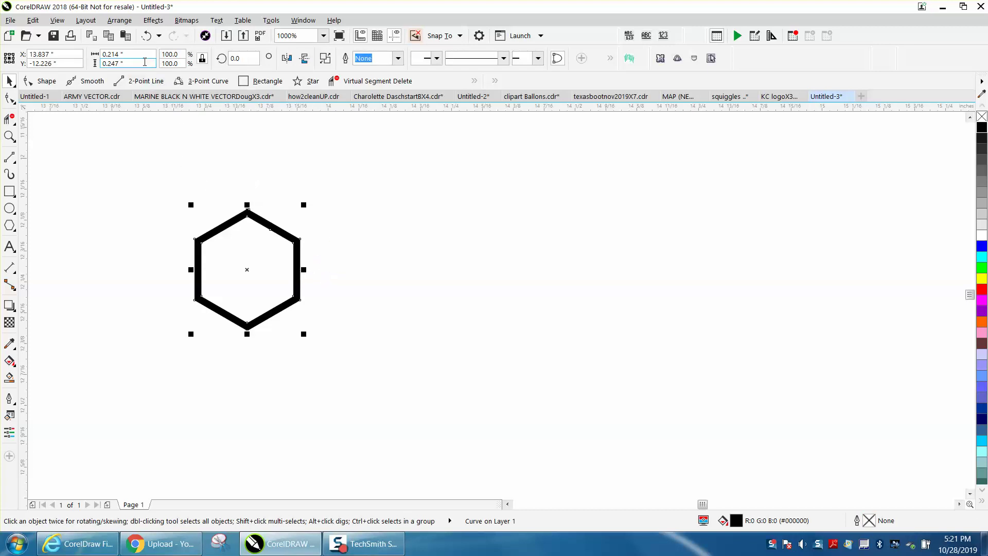
click(117, 54)
text(0.2)
key(Return)
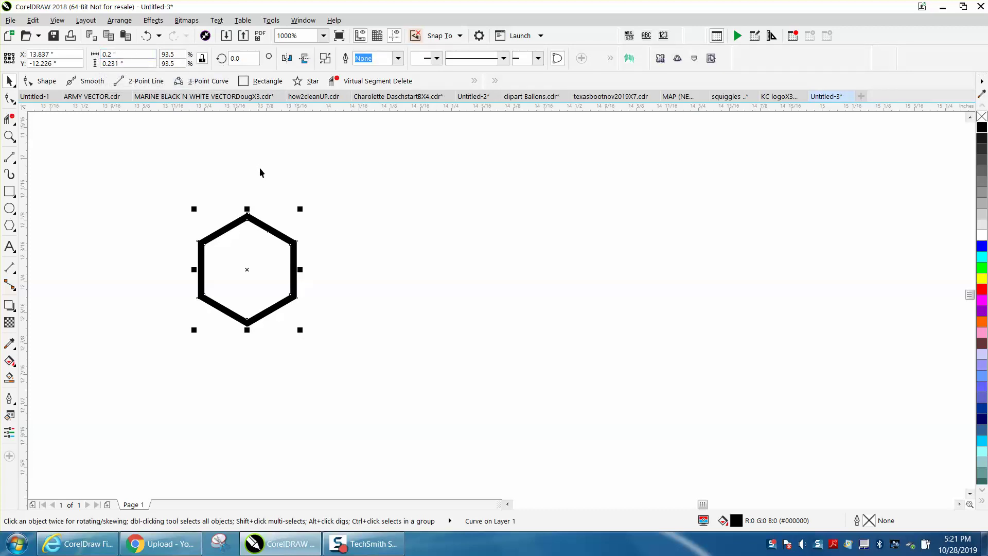
Check the resized hexagon's wall thickness with a parallel dimension, and remove that dimension.
click(9, 136)
drag(176, 236, 334, 336)
click(9, 267)
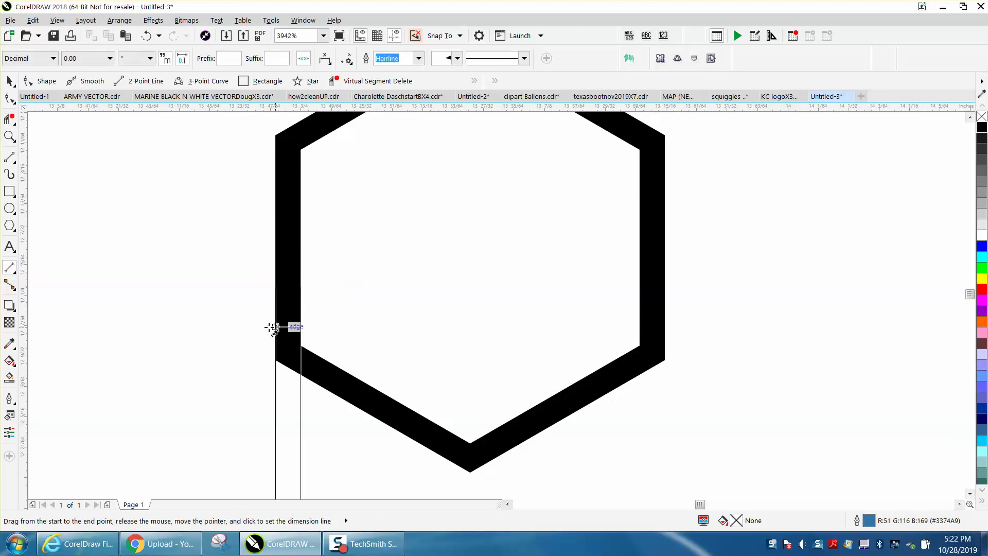
scroll(226, 322, down, 2)
click(10, 81)
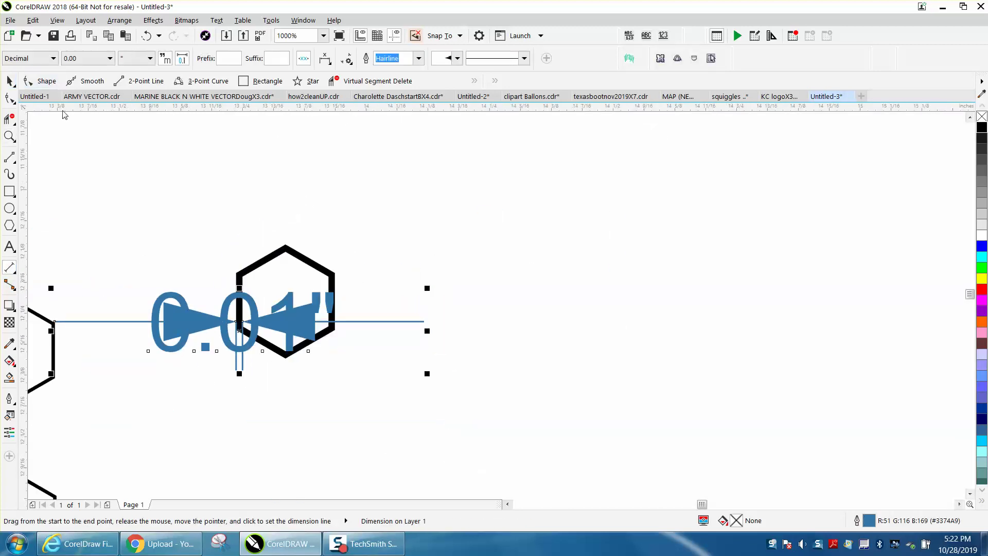
key(Delete)
Set the nudge distance to 0.2 inches and place a duplicate of the hexagon 0.2 inches to its right.
click(251, 271)
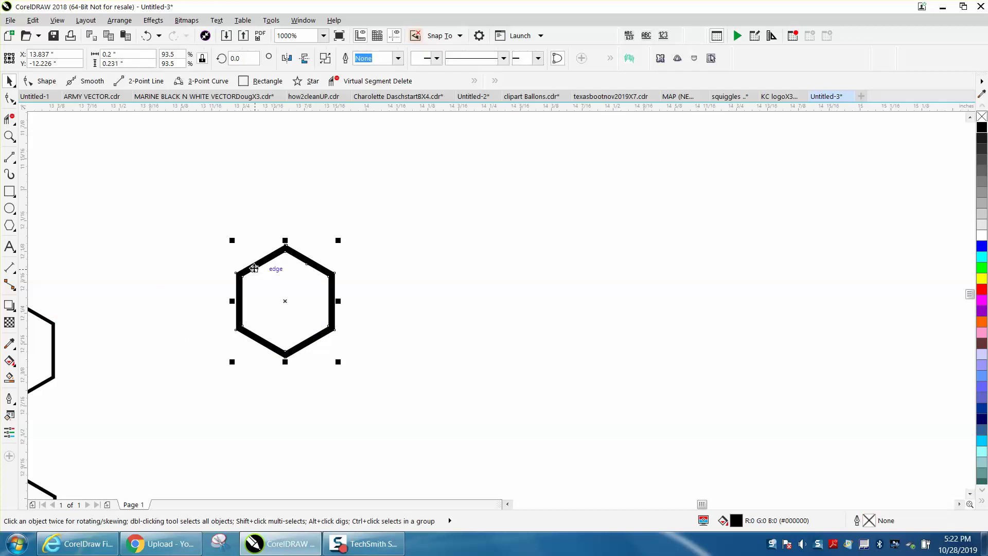
click(267, 211)
drag(366, 58, 325, 72)
text(.2)
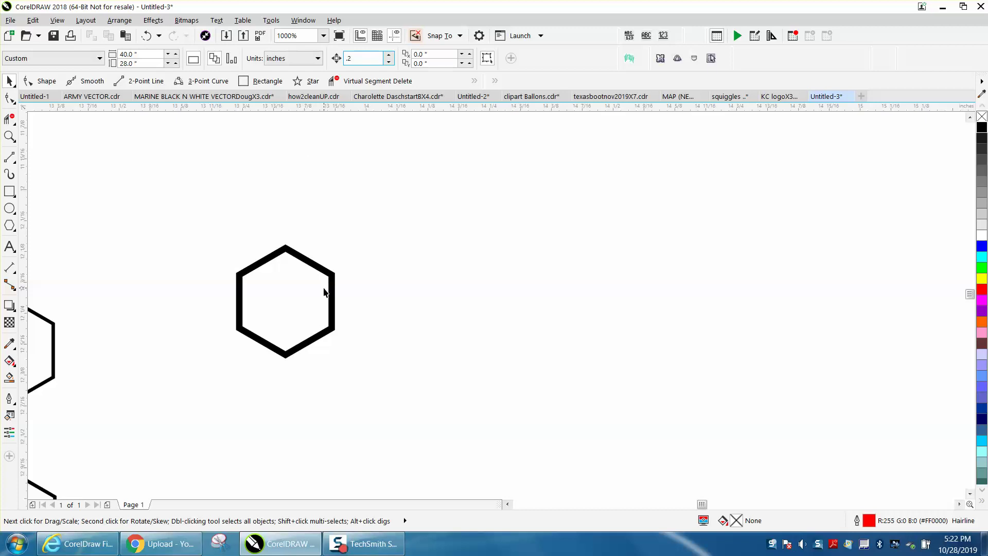
click(329, 278)
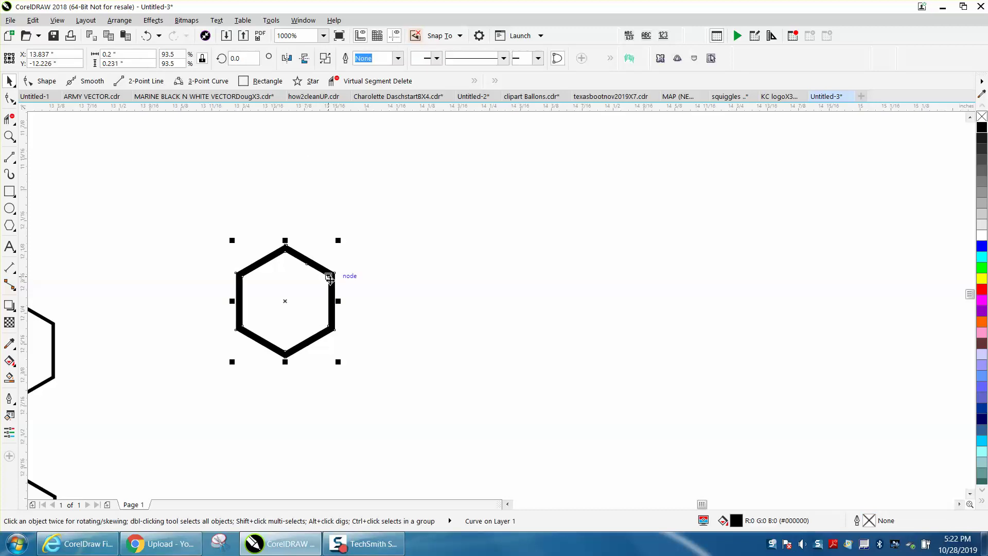
key(ctrl+d)
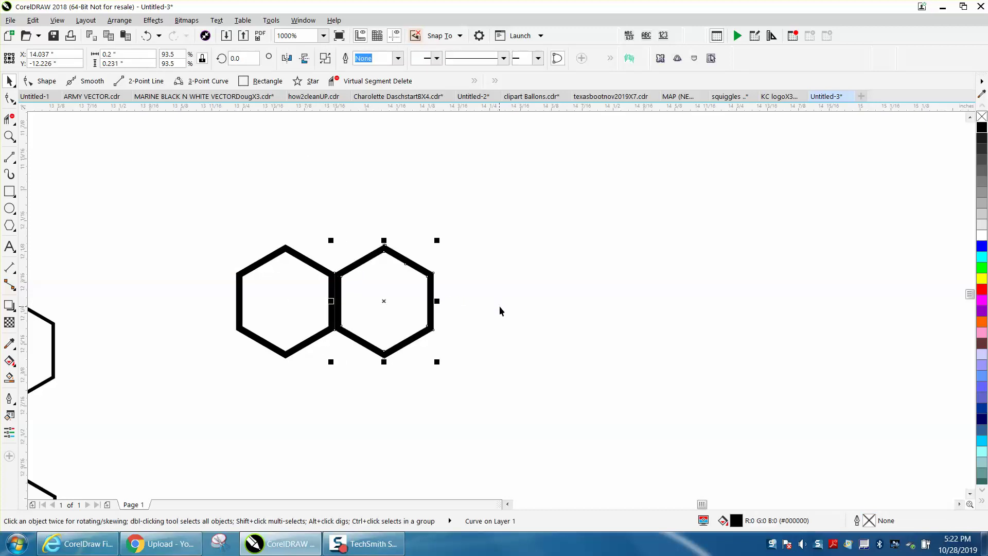
Deselect the hexagons and set the nudge distance to 0.01 inches.
click(9, 136)
drag(255, 238, 443, 360)
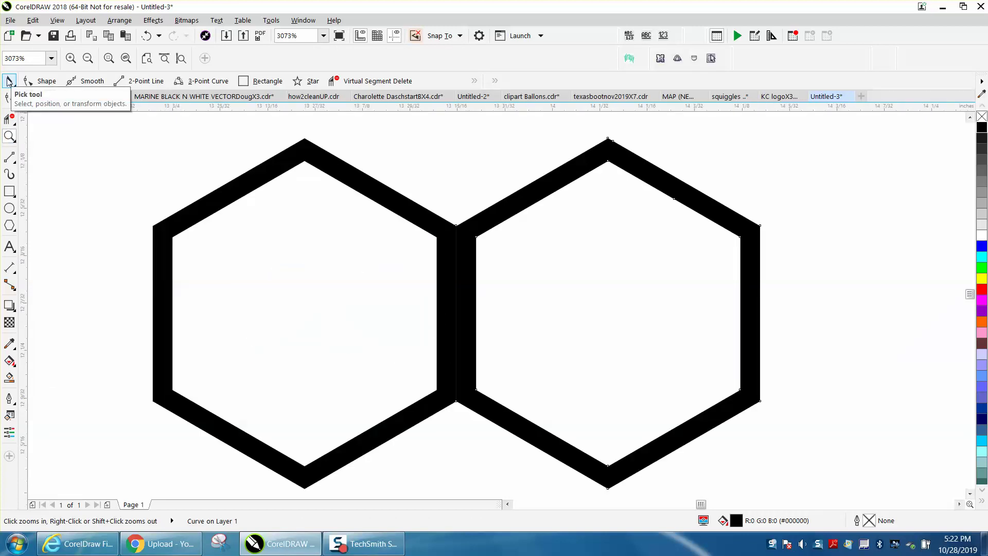
click(9, 82)
click(145, 159)
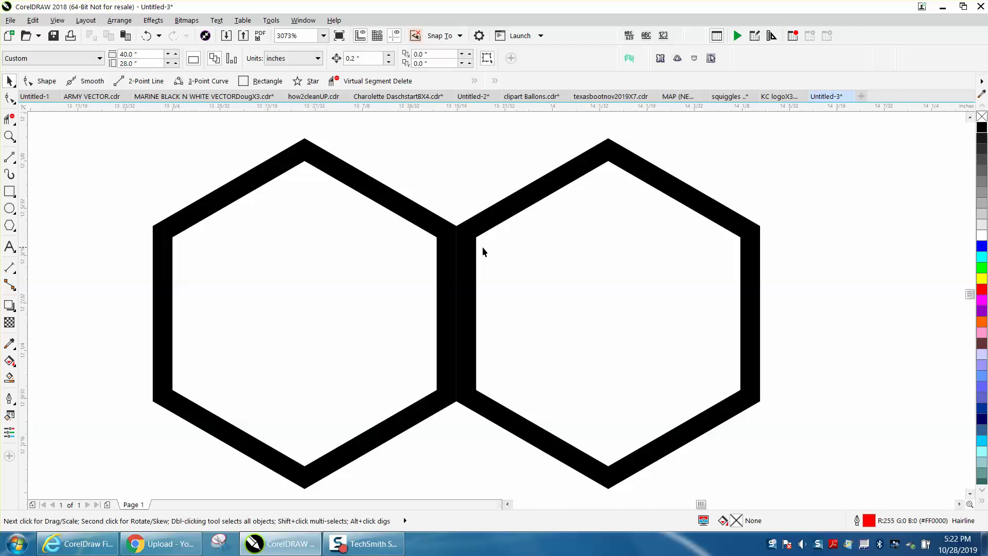
drag(364, 59, 327, 59)
text(.)
Nudge the duplicate hexagon 0.01 inches to the right, keeping it level with the original.
drag(519, 205, 521, 198)
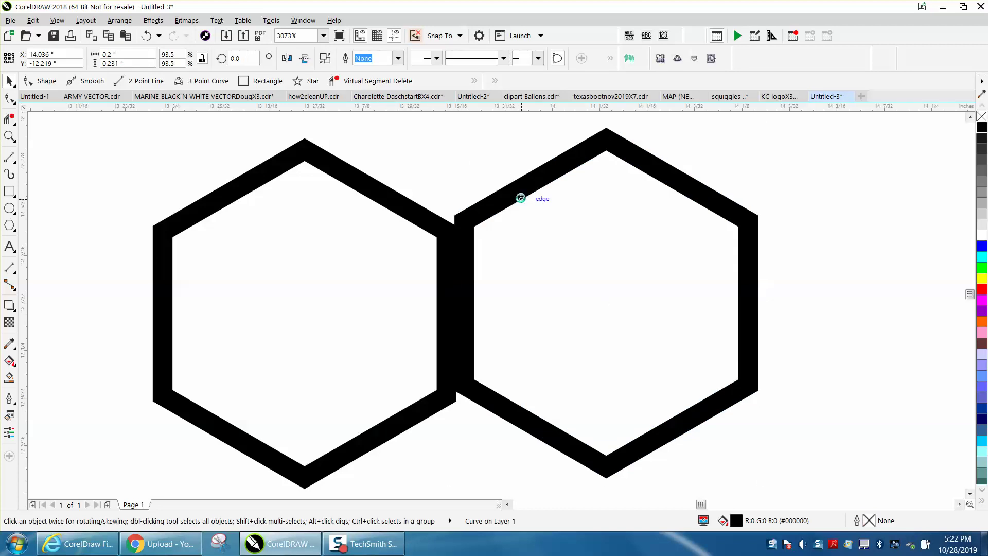
key(Right)
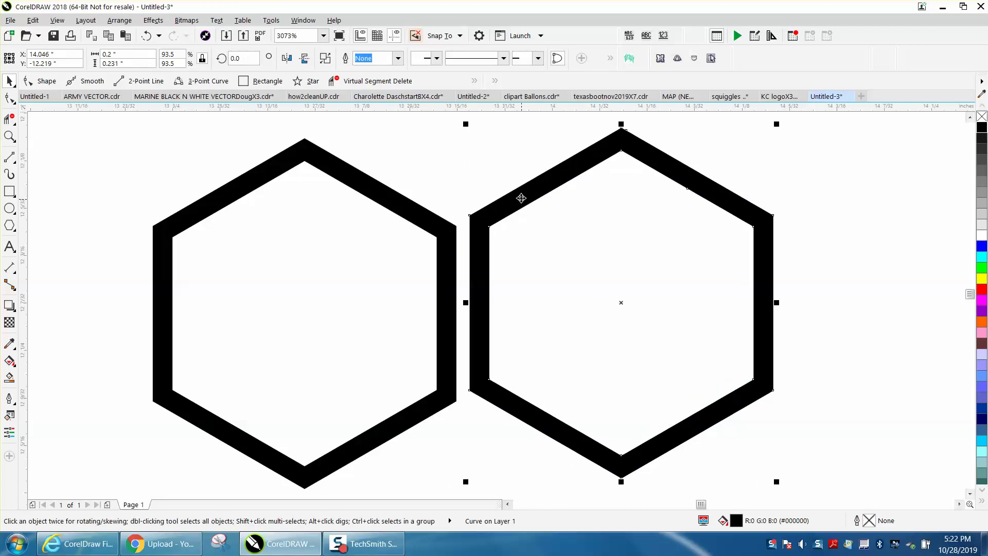
click(147, 36)
click(147, 36)
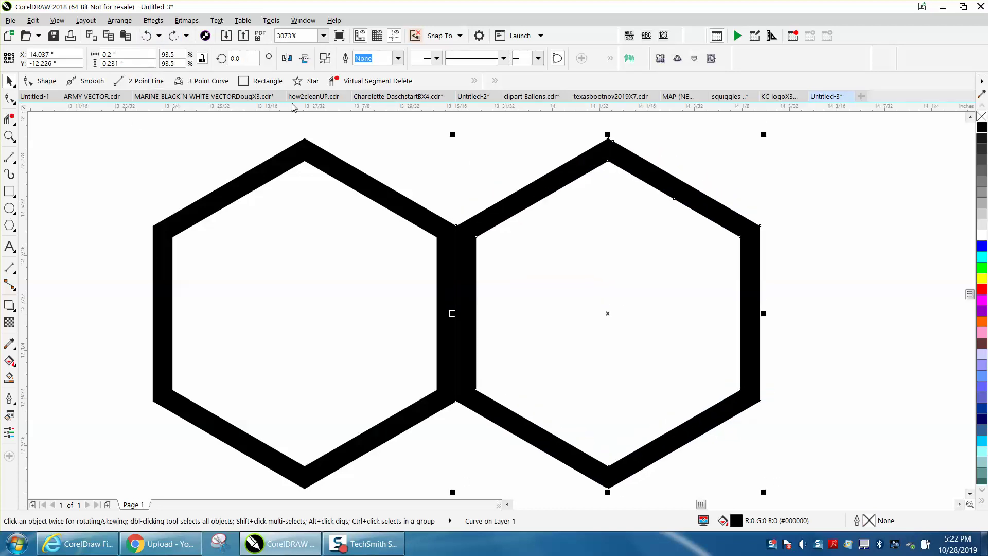
key(Right)
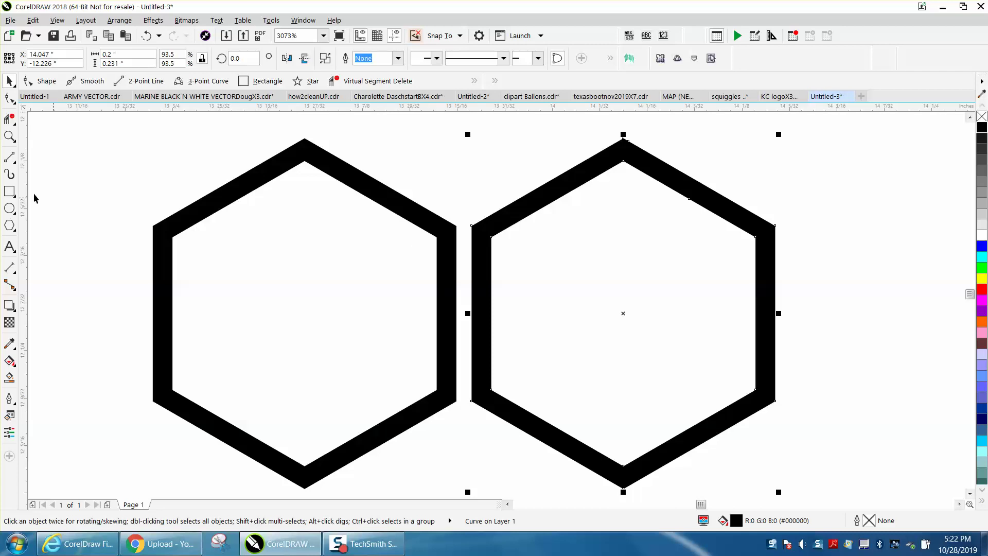
Measure the gap between the two hexagons with a parallel dimension, and delete the dimension.
click(10, 136)
click(450, 270)
click(450, 332)
click(10, 269)
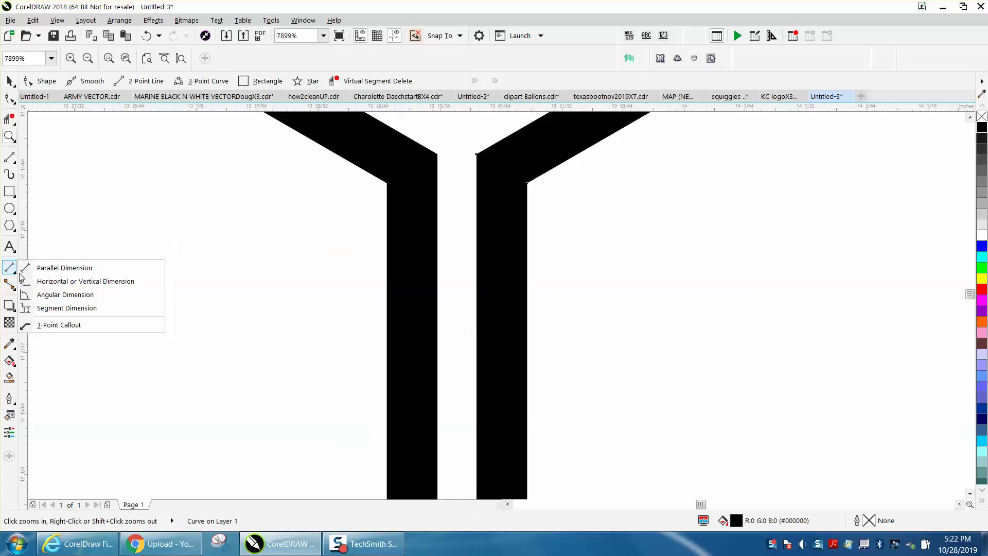
click(46, 267)
drag(477, 306, 438, 307)
click(439, 279)
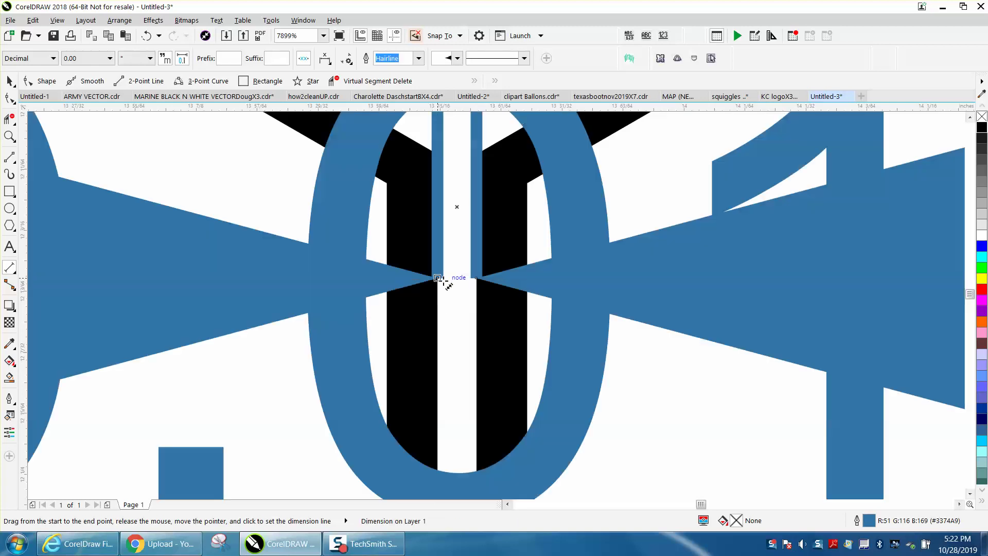
scroll(440, 281, down, 4)
click(11, 81)
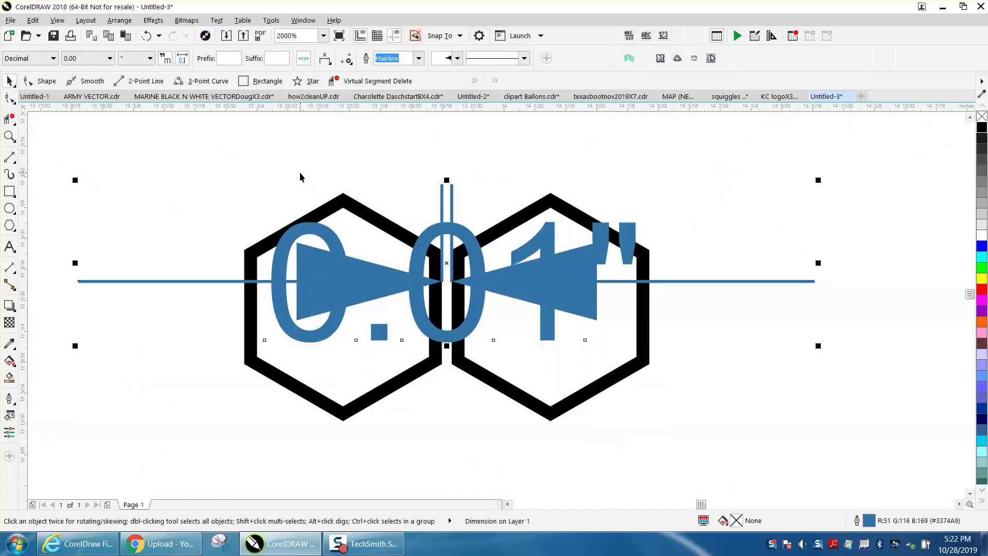
key(Delete)
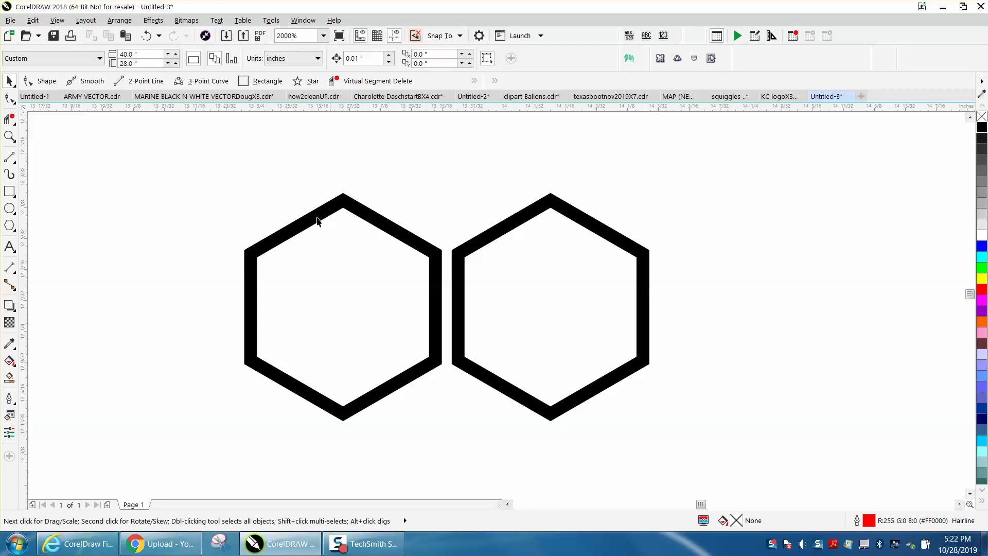
Check the combined width of both hexagons and set the nudge distance to 0.41 inches with nothing selected.
drag(198, 177, 697, 431)
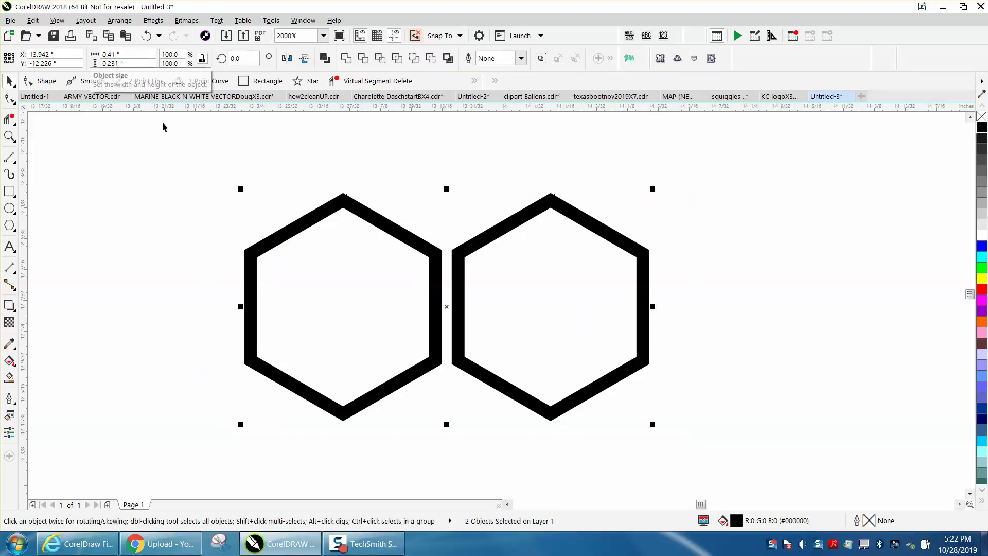
click(169, 138)
click(363, 58)
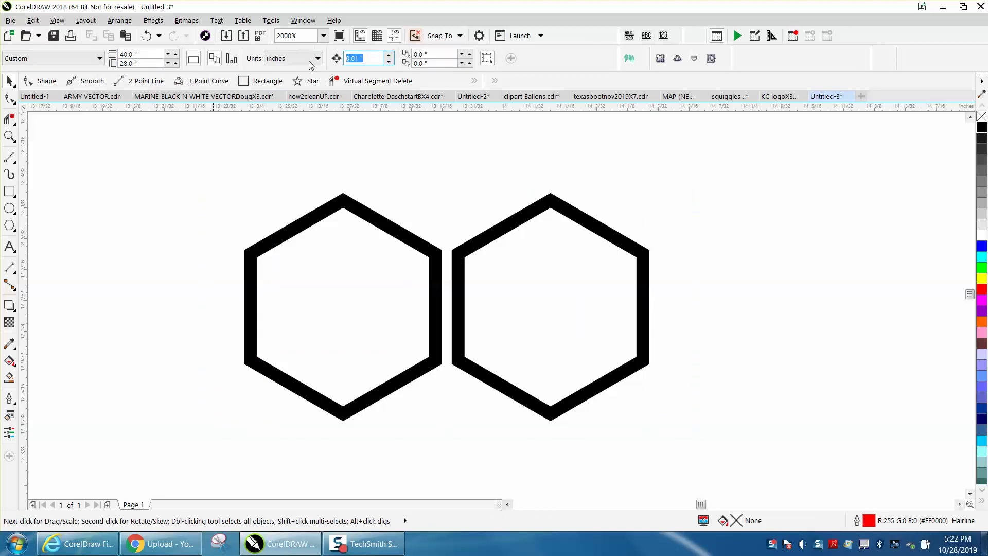
text(.41)
key(Return)
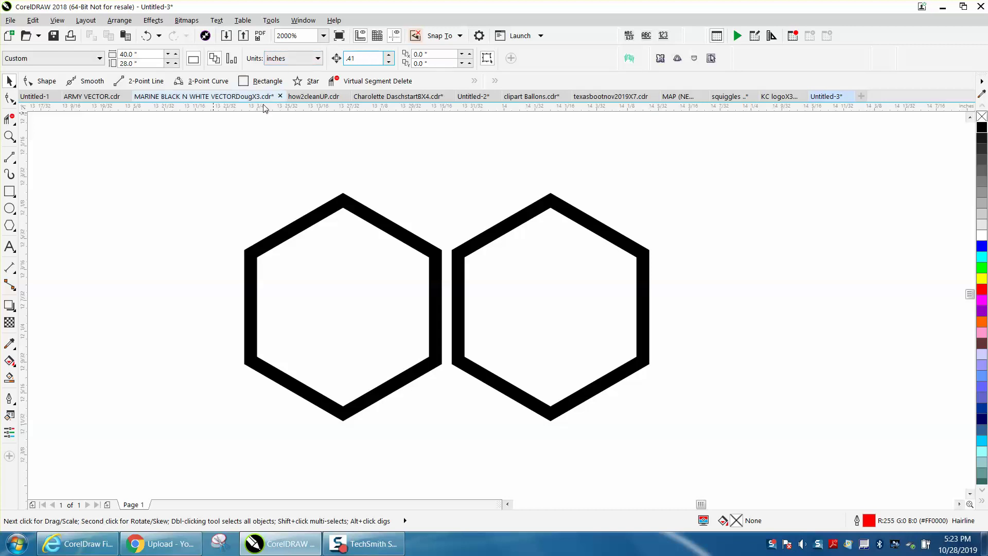
Duplicate the two hexagons 0.41 inches to the right, and nudge the copies another 0.01 inches to the right.
drag(199, 156, 706, 442)
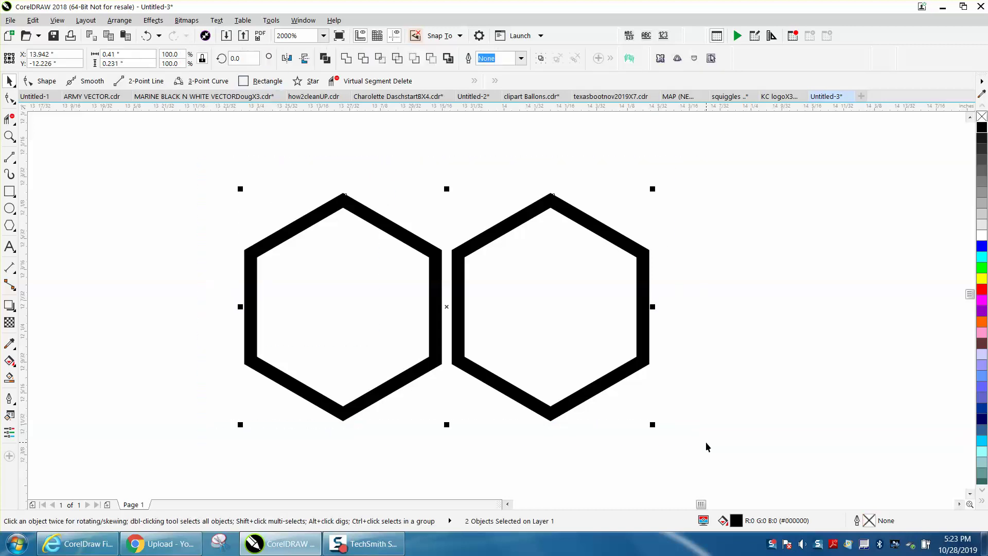
key(ctrl+d)
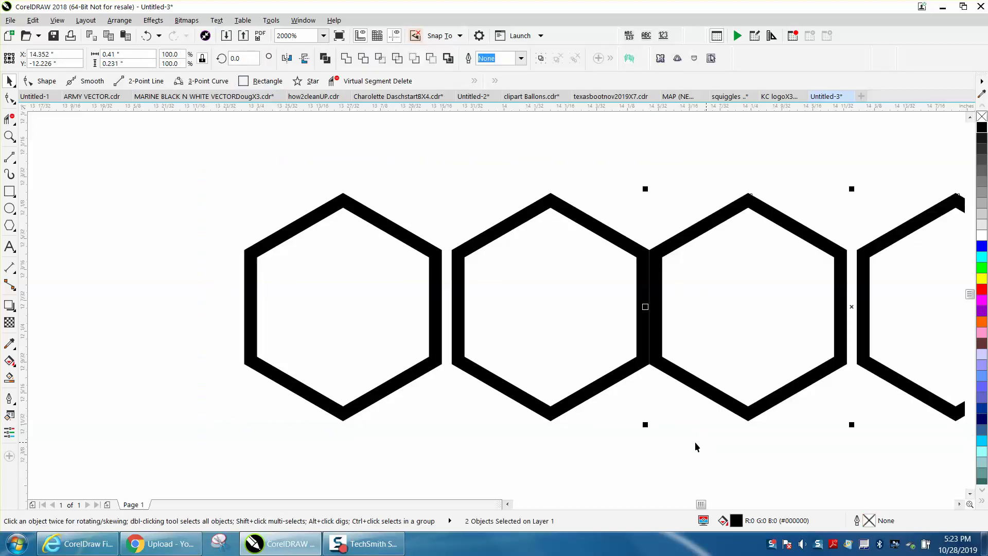
click(390, 169)
click(360, 58)
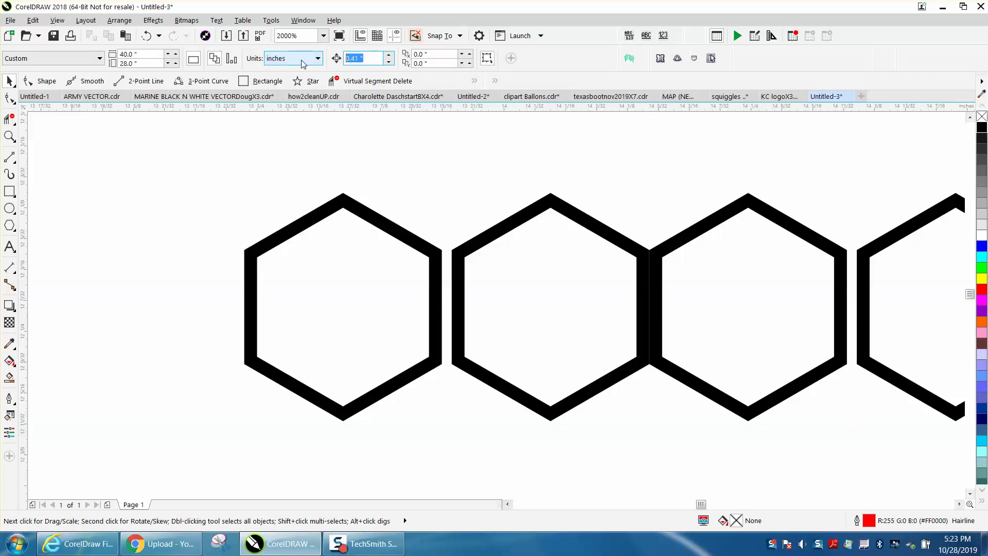
text(.01)
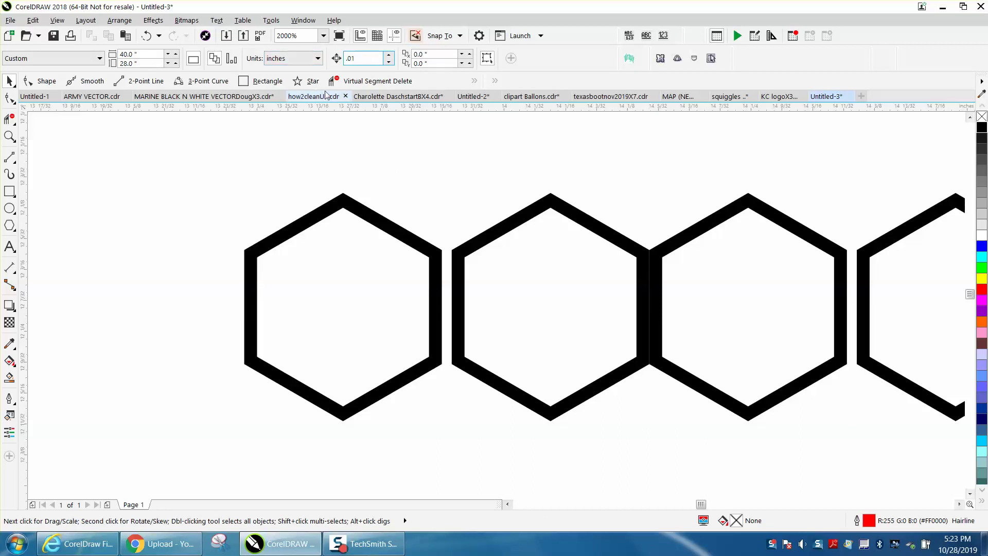
scroll(616, 147, down, 1)
drag(615, 143, 854, 313)
key(Right)
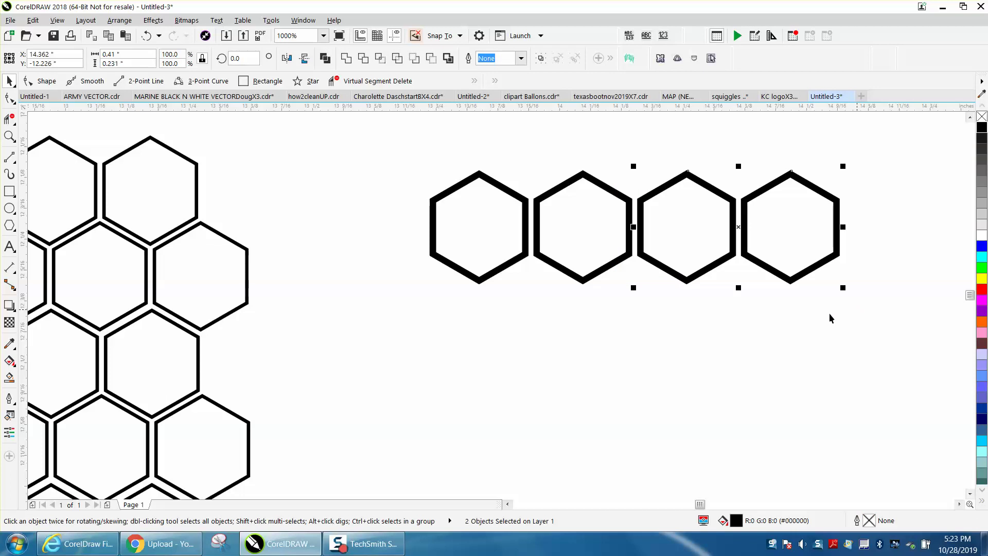
Check the four hexagons' combined width, set the nudge distance to 0.84 inches, and duplicate the four hexagons to the right.
scroll(567, 326, down, 1)
drag(483, 222, 761, 329)
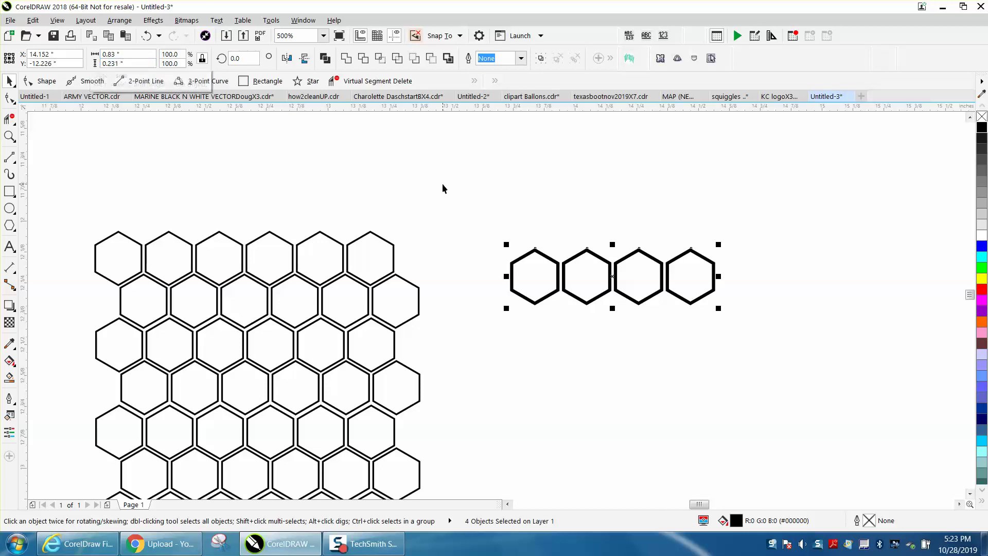
drag(446, 193, 771, 337)
click(515, 170)
click(363, 58)
key(BackSpace)
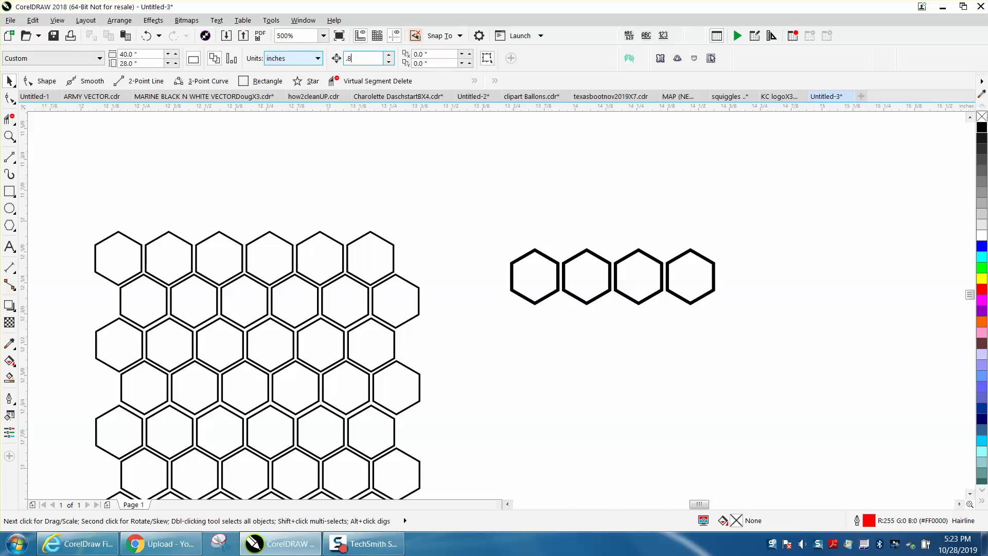
drag(482, 196, 786, 333)
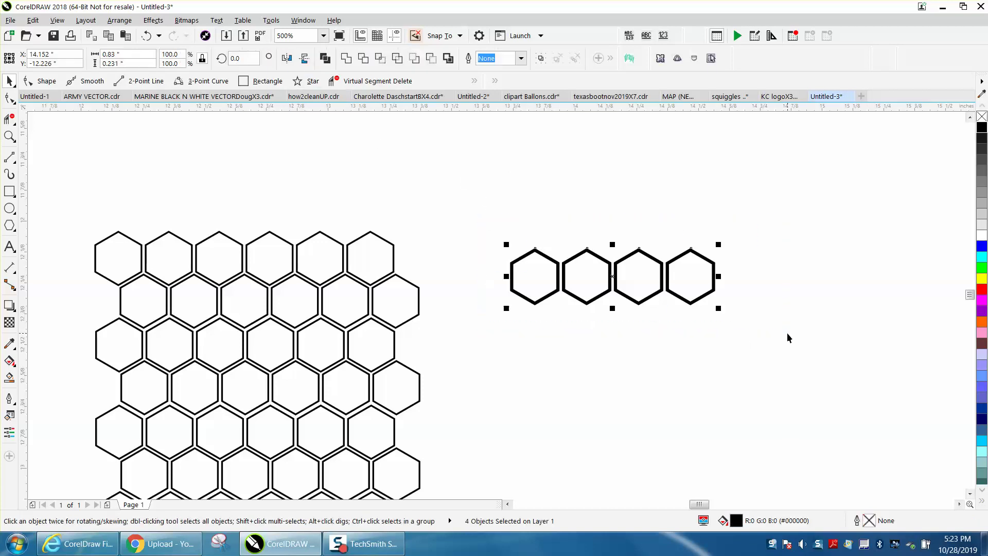
key(ctrl+d)
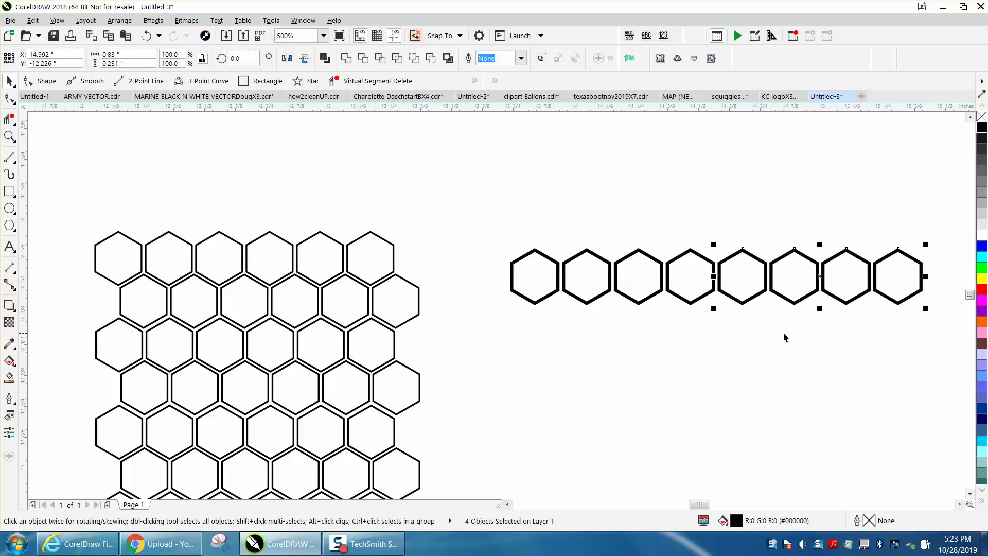
Select all eight hexagons in the new row and group them.
scroll(741, 334, down, 1)
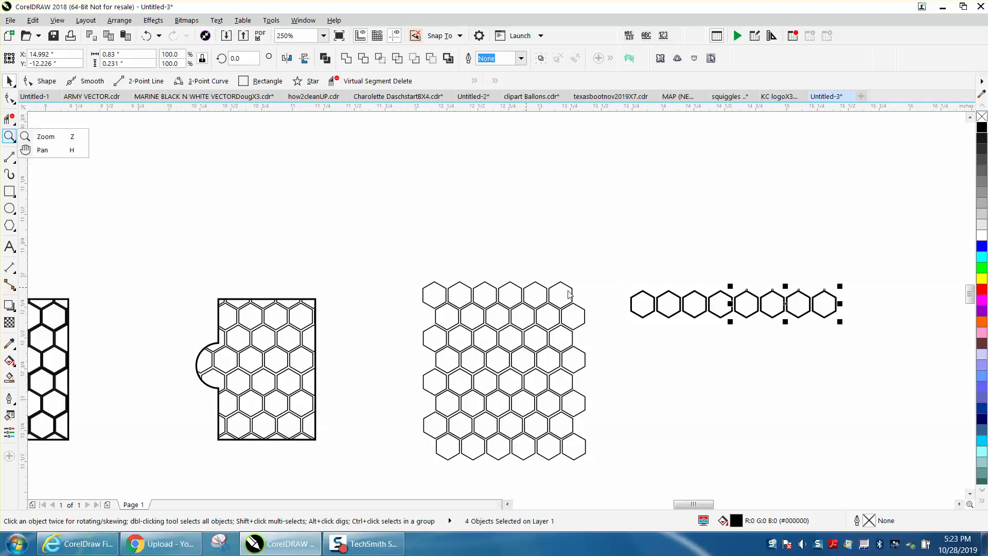
click(9, 137)
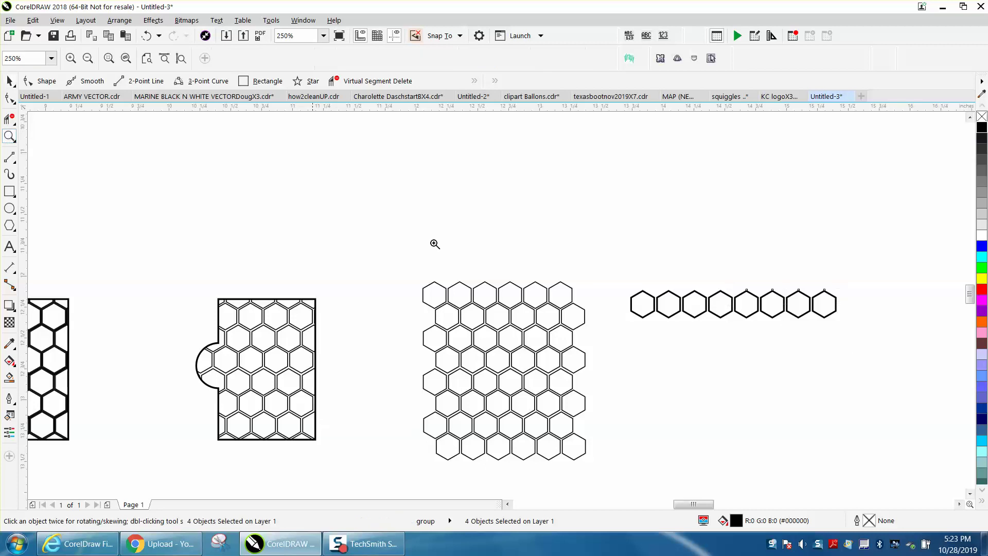
drag(601, 259, 888, 366)
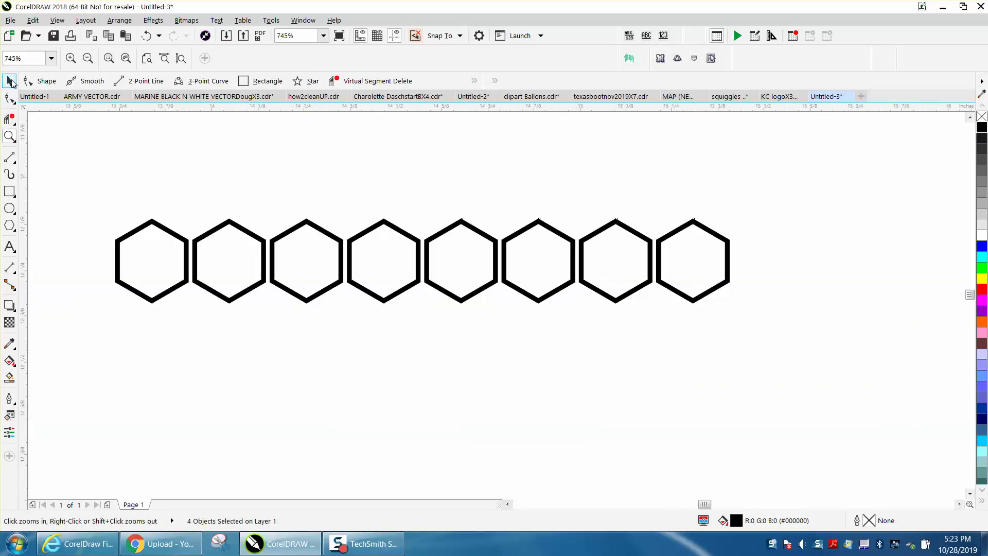
click(9, 80)
drag(84, 189, 786, 317)
key(ctrl+g)
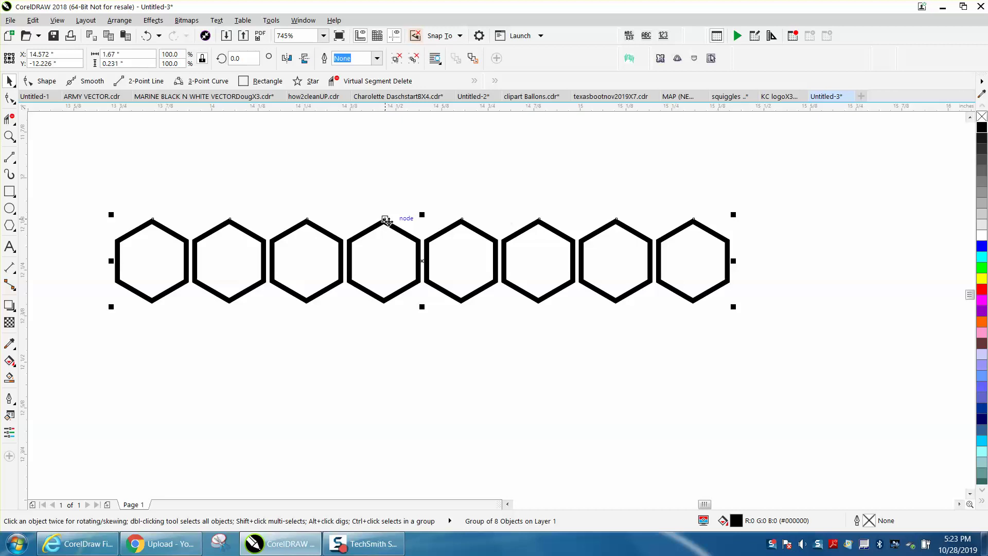
Place a copy of the grouped row below it, offset half a hexagon to the left, and move it slightly clear of the first row.
drag(421, 240, 384, 304)
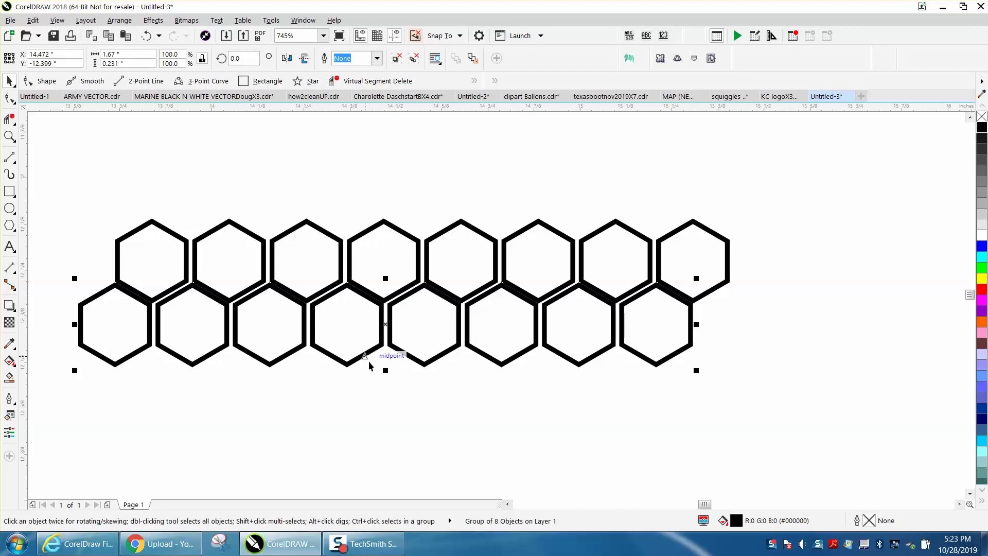
click(9, 136)
drag(84, 230, 420, 380)
key(space)
key(space)
drag(339, 249, 354, 264)
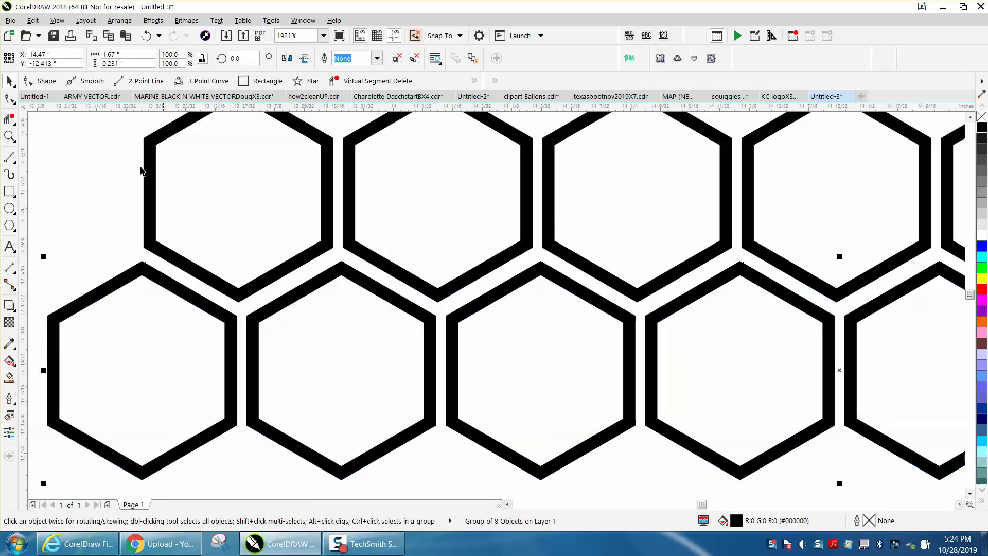
Set the nudge distance to 0.001 inches and nudge the second row up and left until it touches the first row.
click(85, 134)
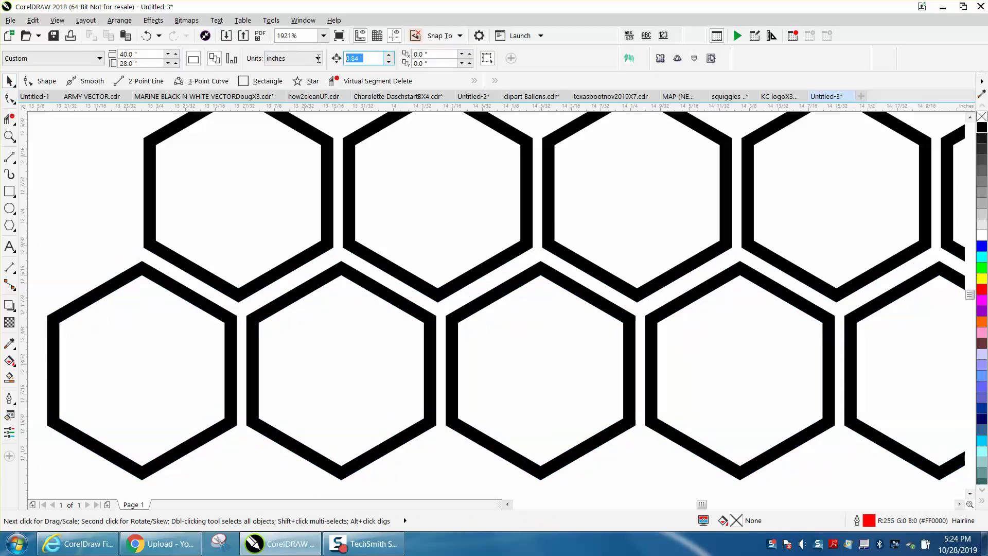
key(BackSpace)
click(366, 277)
key(Up)
key(Up)
key(Up)
key(Up)
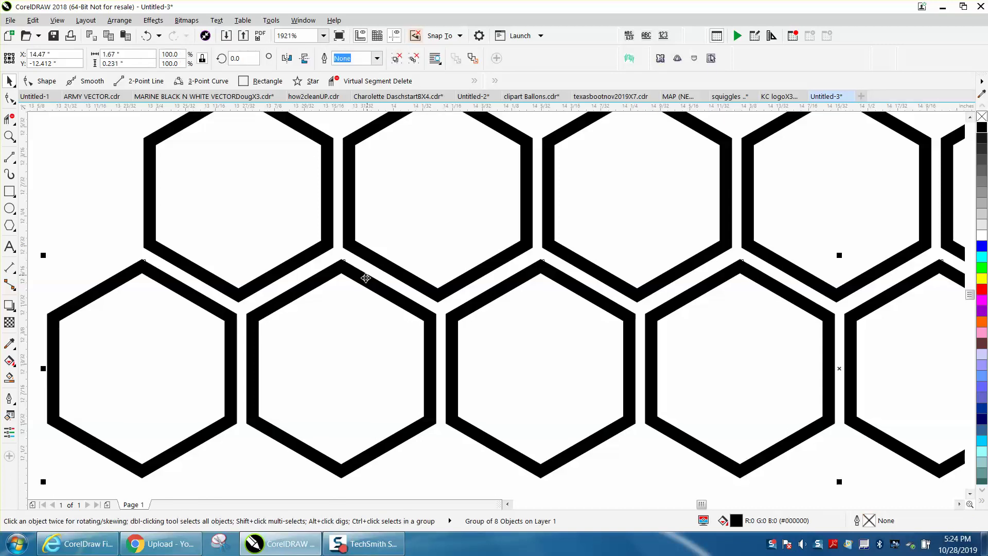
key(Left)
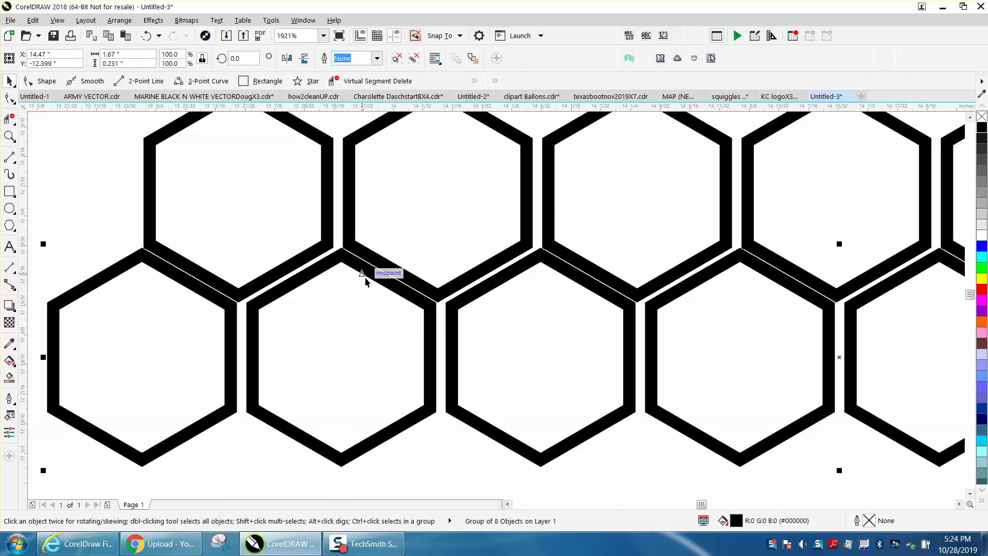
key(Up)
key(Up)
key(Left)
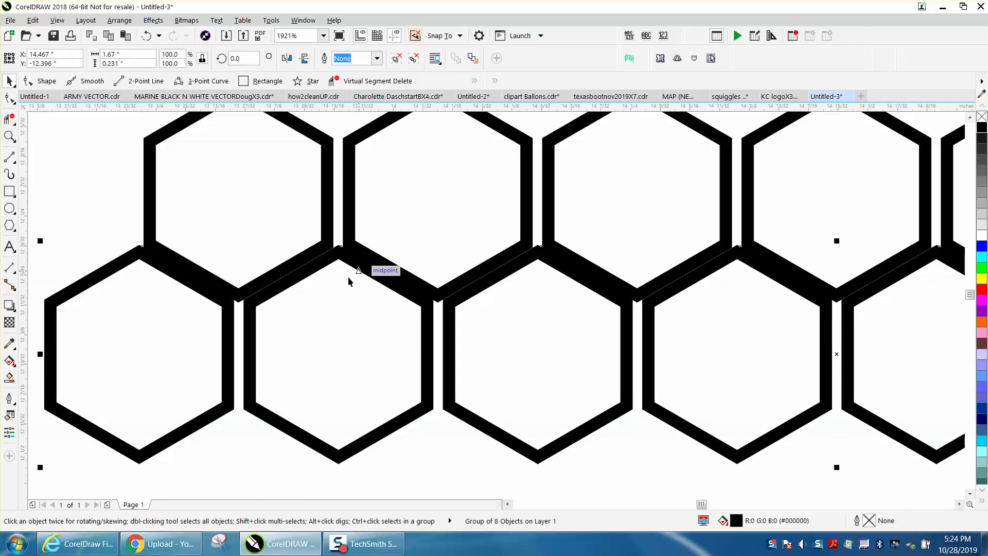
Set the nudge distance to 0.01 inches and nudge the second row down once.
scroll(343, 271, down, 3)
click(190, 211)
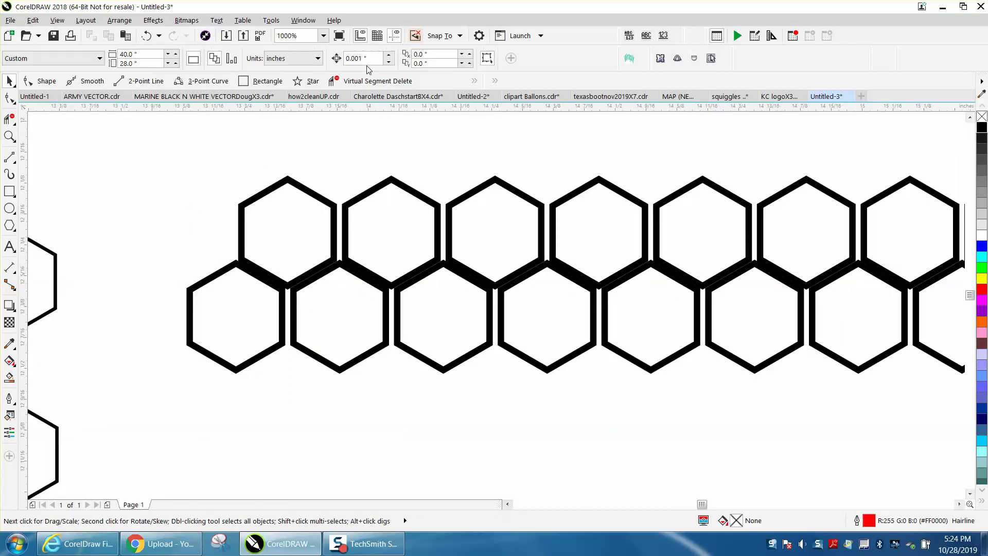
click(360, 58)
text(.0)
click(458, 273)
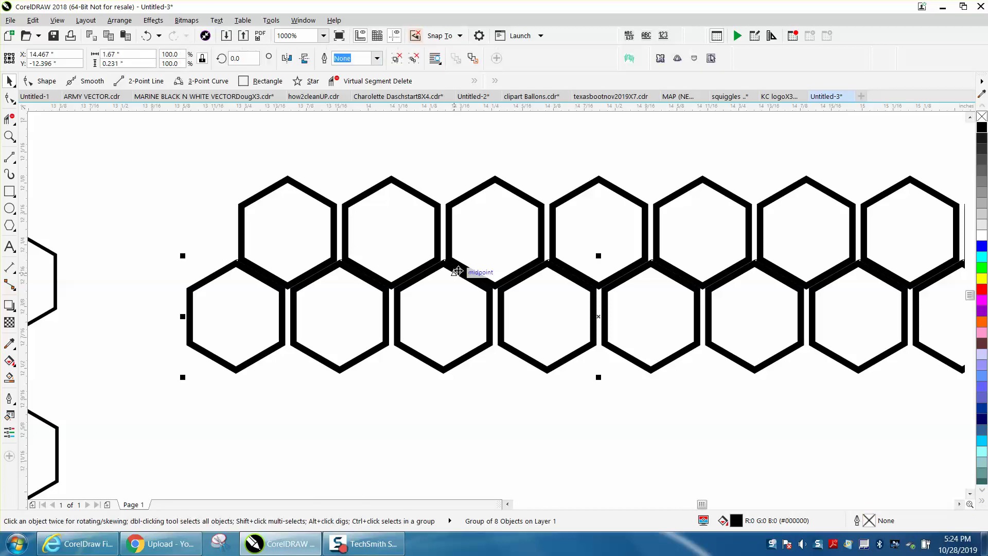
key(Down)
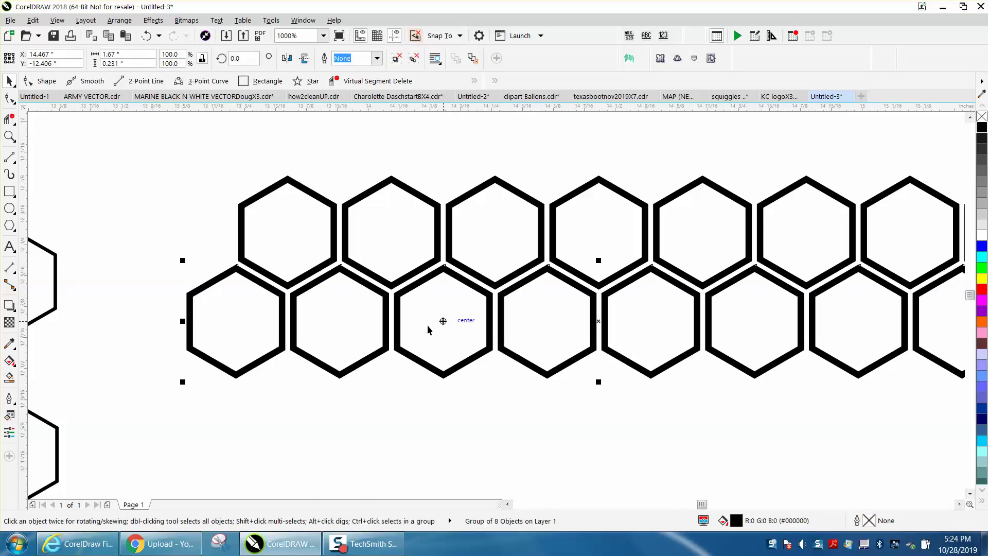
Select both hexagon rows and place a copy of them directly below as the third and fourth rows.
scroll(442, 324, down, 2)
drag(272, 223, 367, 314)
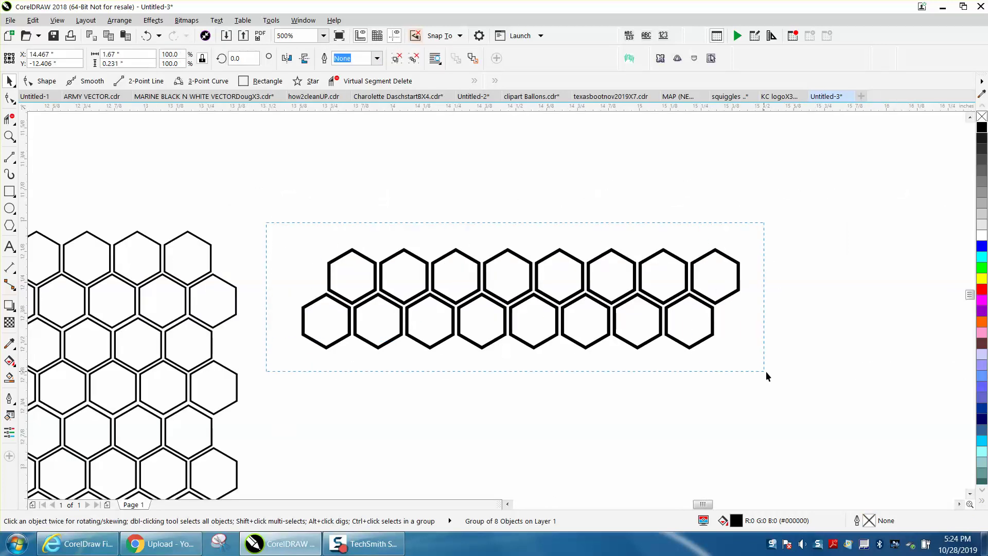
drag(766, 371, 792, 385)
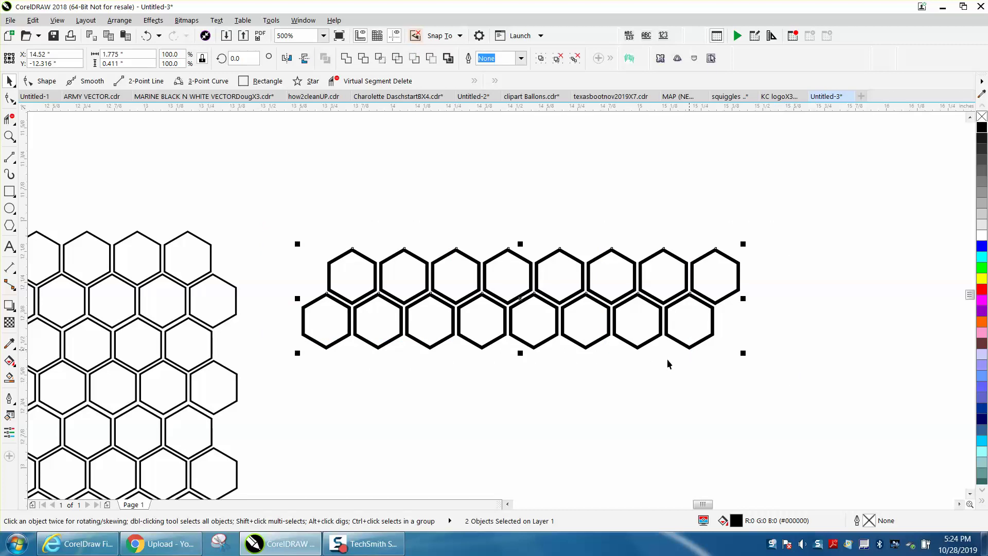
drag(350, 249, 352, 356)
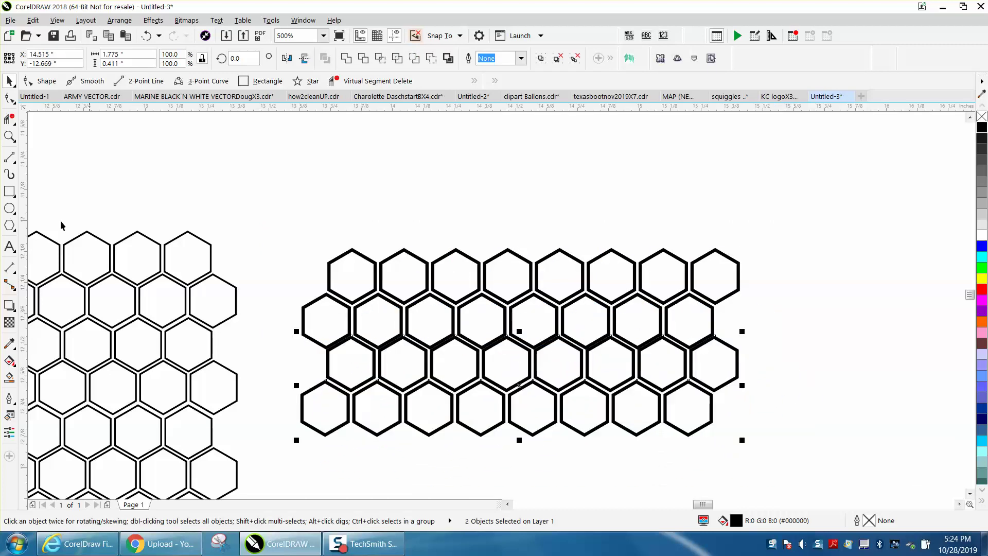
Nudge the two copied rows 0.01 inches to the right.
click(10, 136)
drag(258, 276, 760, 493)
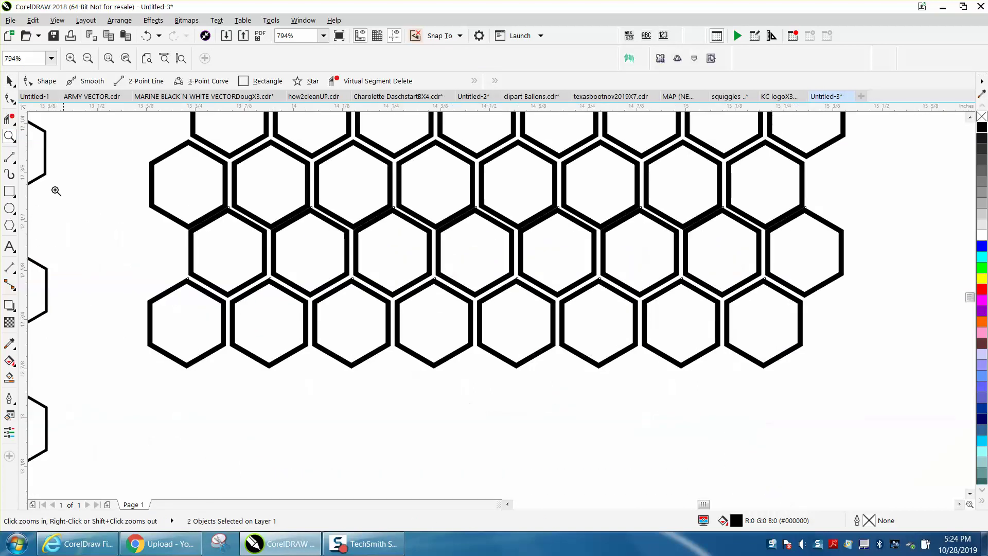
click(10, 81)
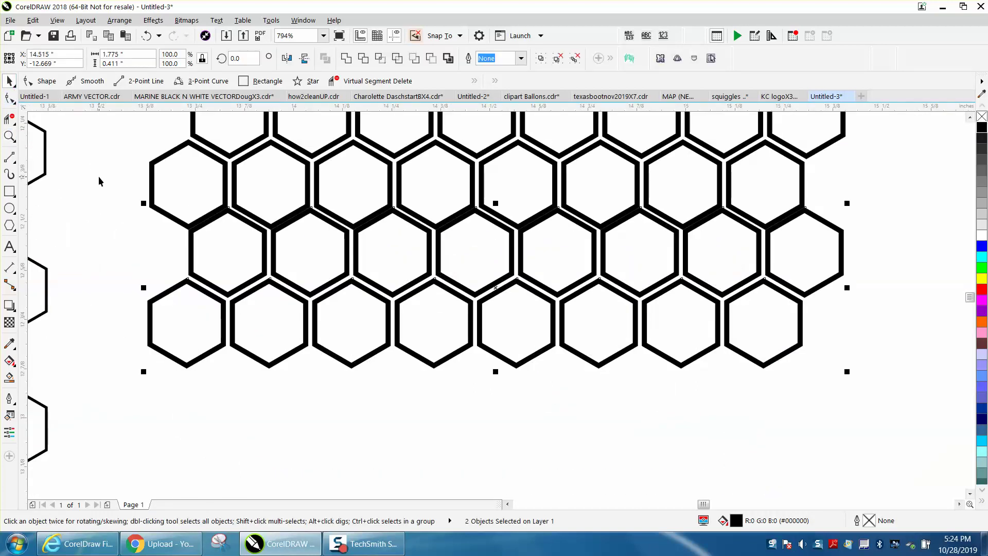
key(Right)
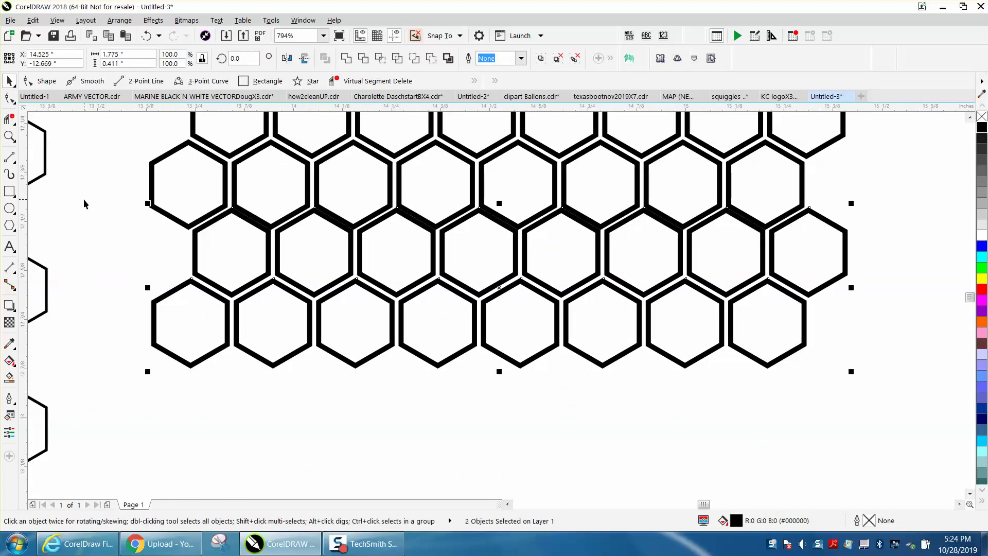
Clear the selection and set the nudge distance to 0.001 inches.
click(86, 204)
click(367, 62)
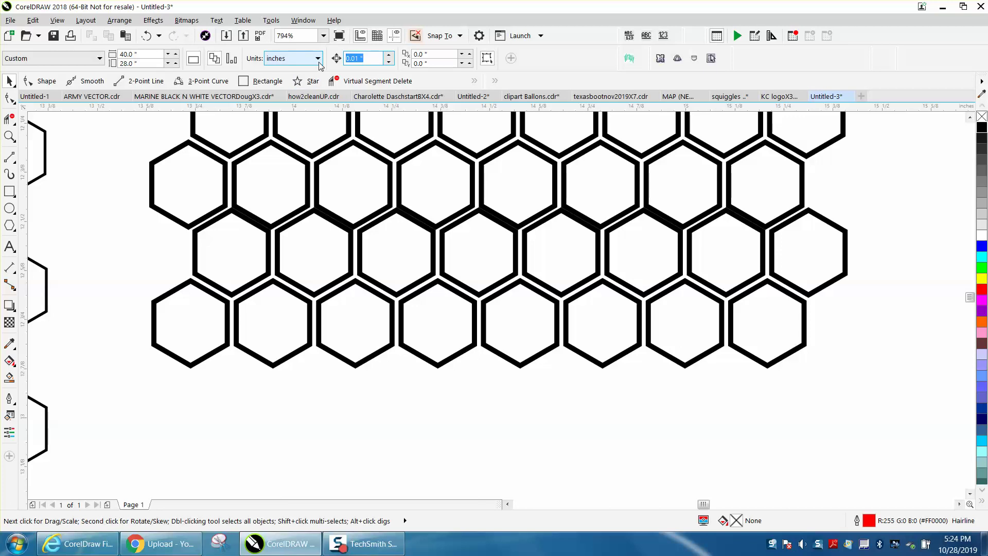
click(310, 213)
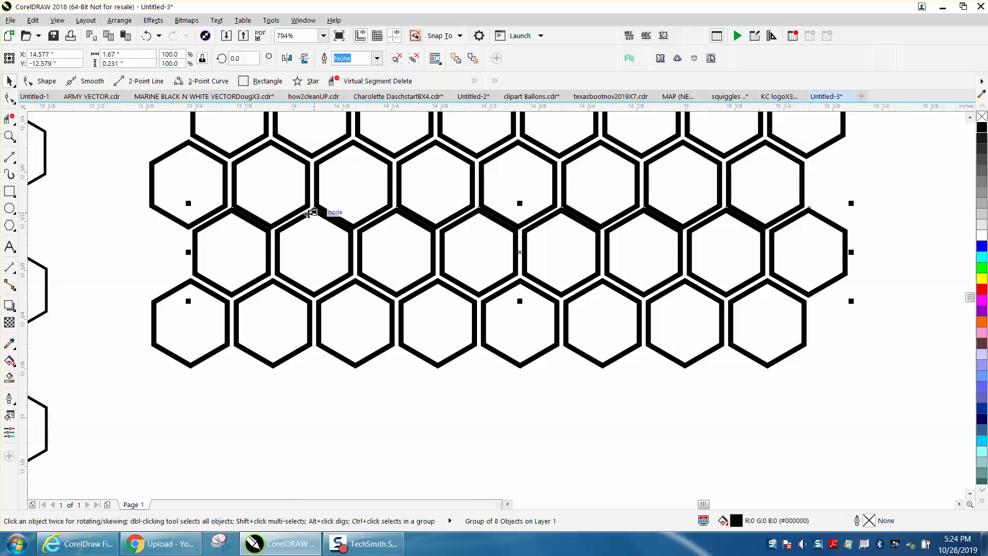
click(332, 412)
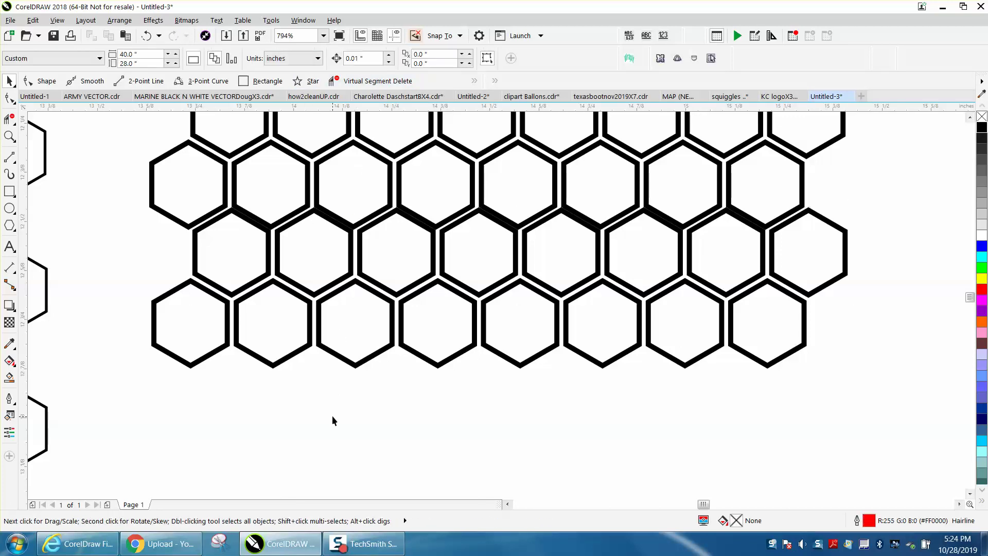
click(356, 58)
text(.001)
key(Return)
Nudge the third row left and up in 0.001-inch increments until it meets the second row.
click(420, 281)
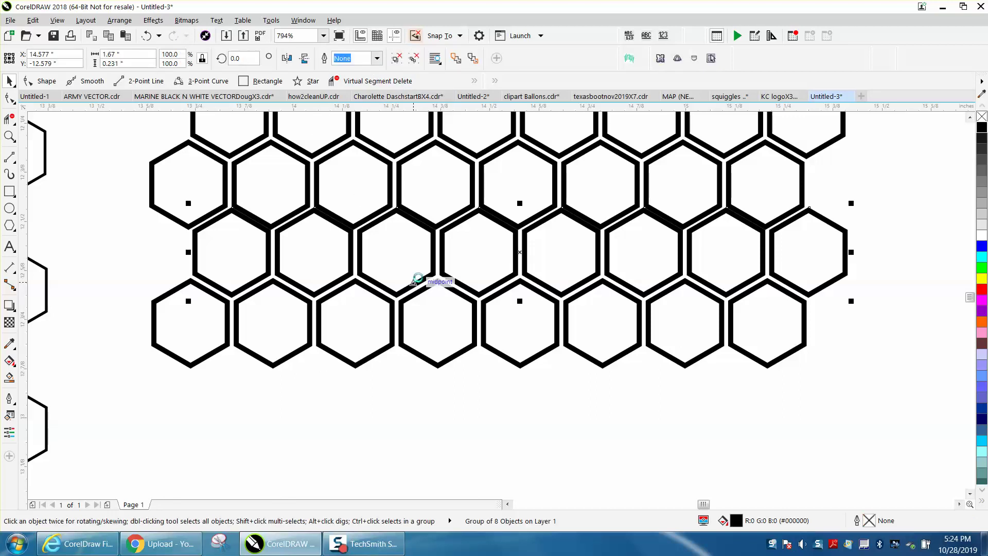
key(Left)
key(Left)
key(Left)
key(Up)
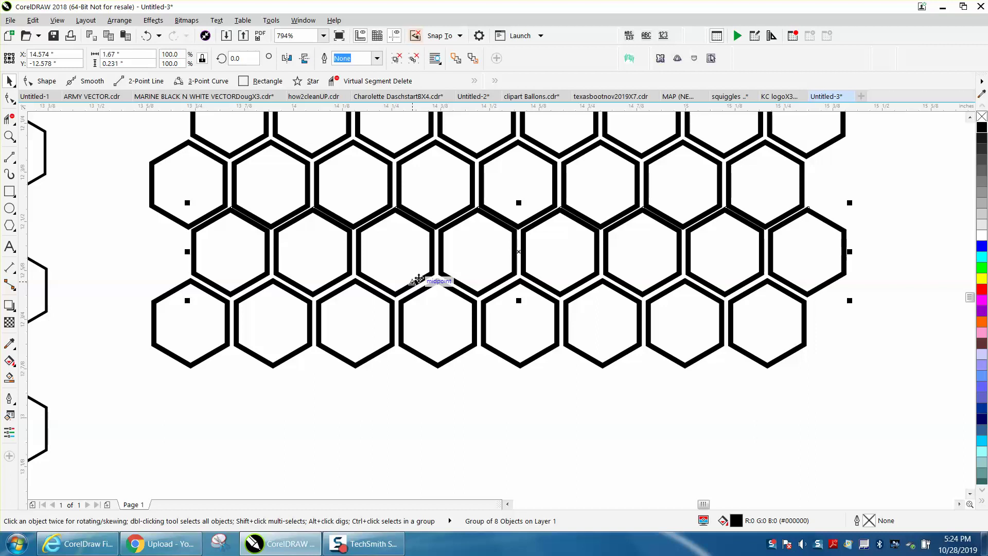
key(Left)
key(Left)
key(Up)
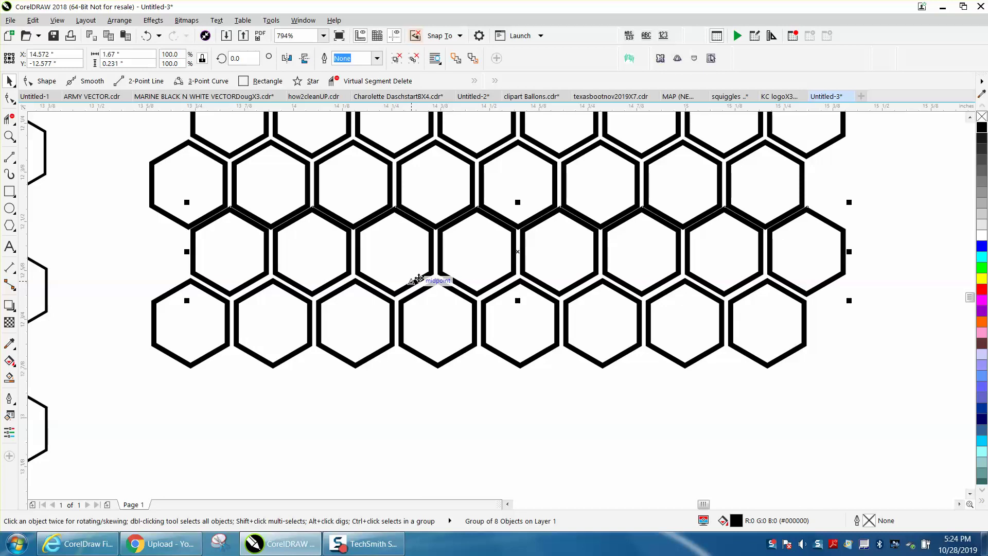
key(Up)
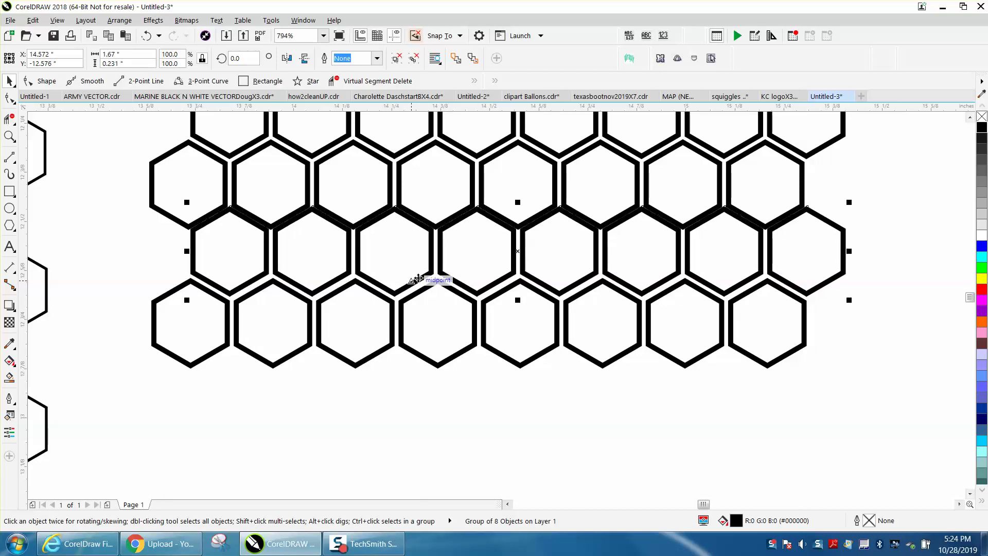
click(80, 164)
click(363, 58)
key(BackSpace)
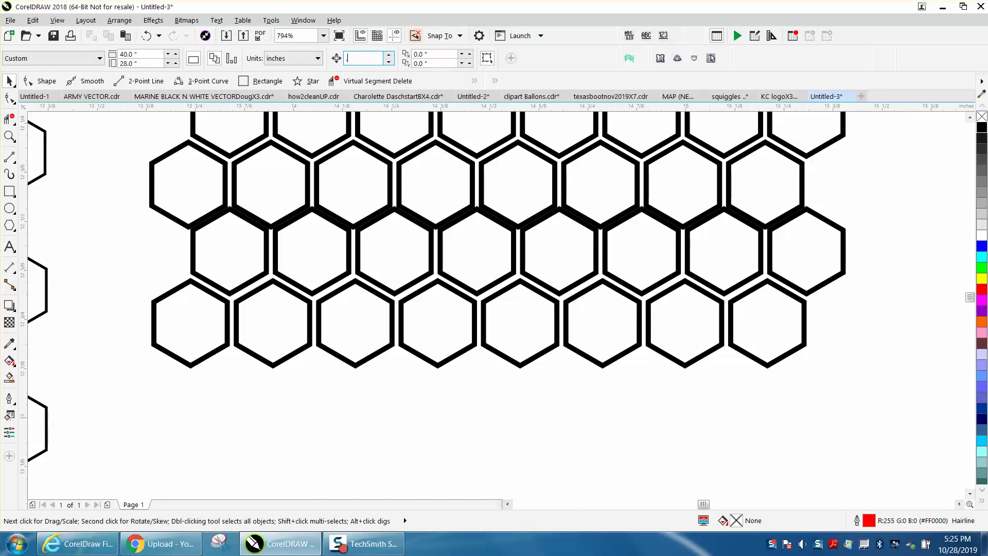
click(475, 296)
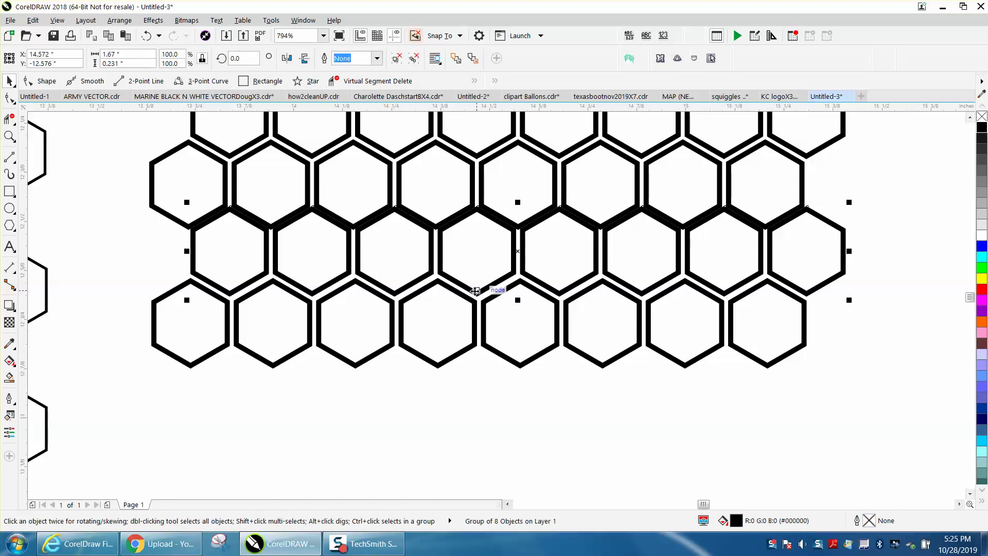
key(Down)
drag(399, 297, 172, 293)
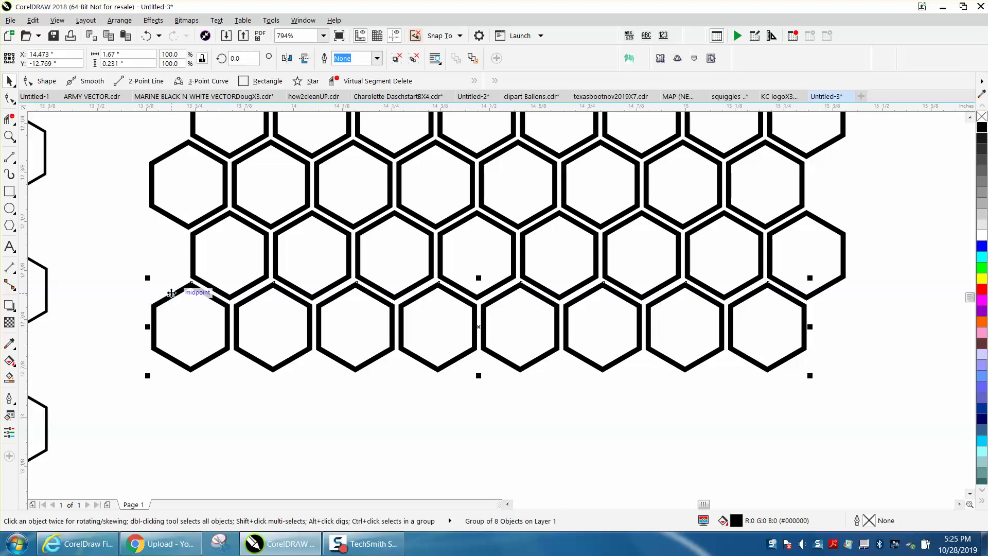
click(146, 36)
click(147, 36)
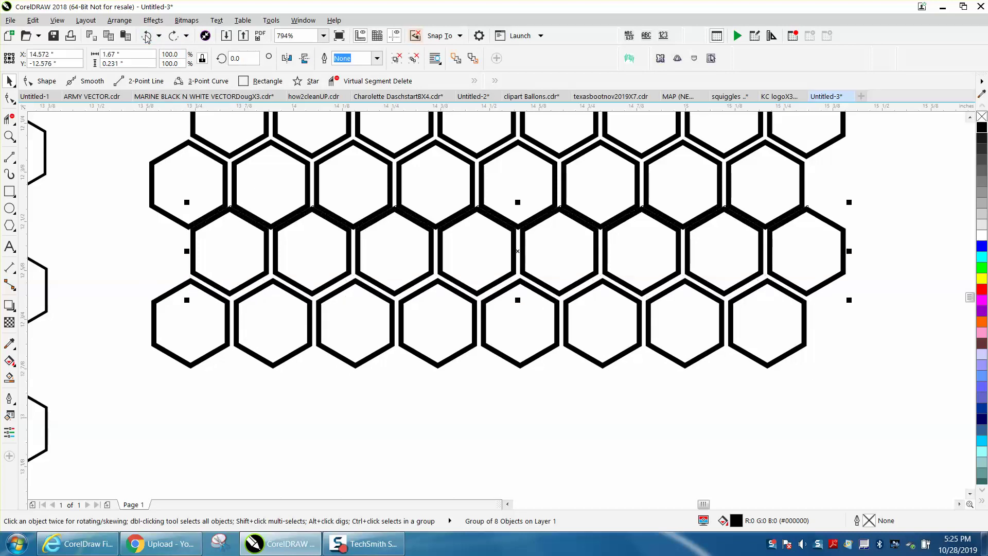
Select the third and fourth hexagon rows together and group them.
drag(114, 194, 167, 291)
drag(869, 384, 870, 386)
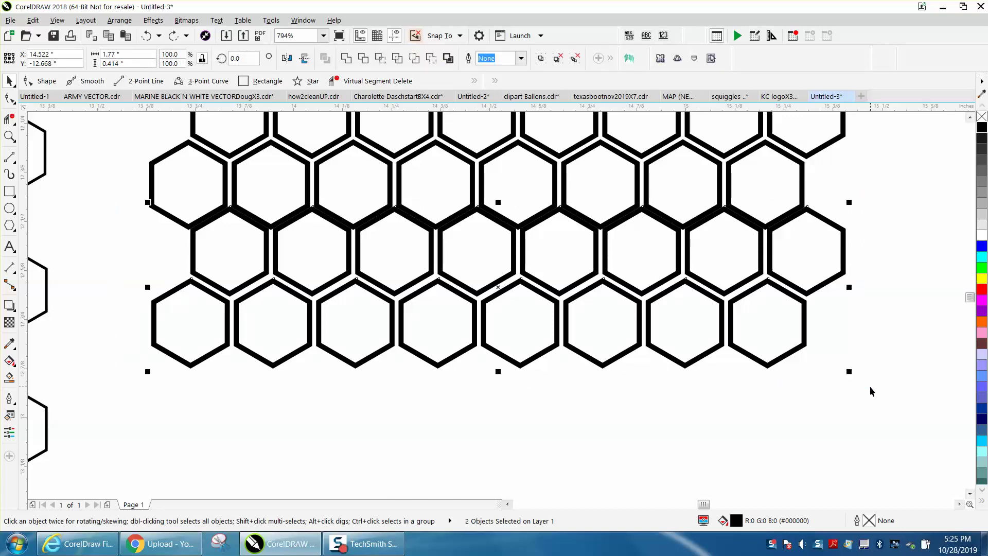
key(ctrl+g)
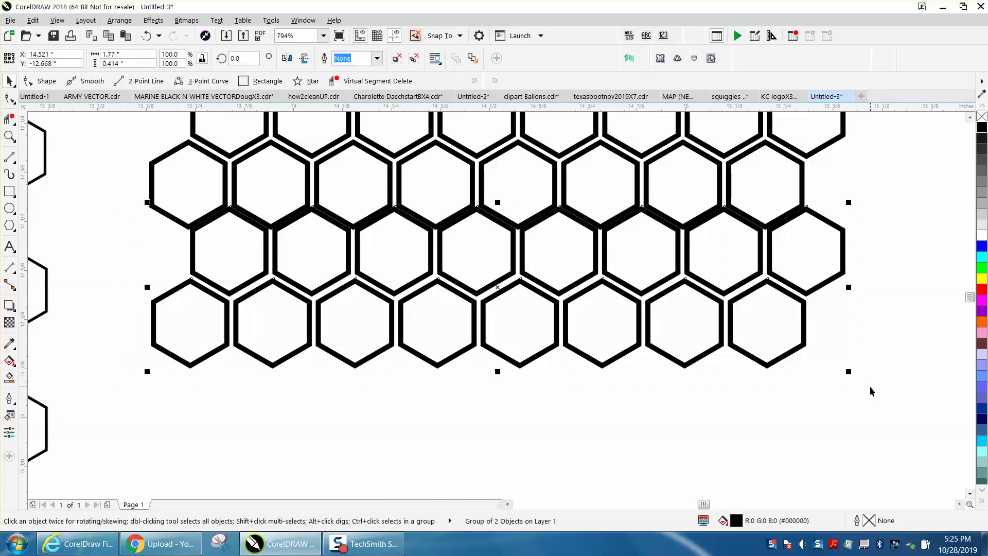
key(Right)
key(Right)
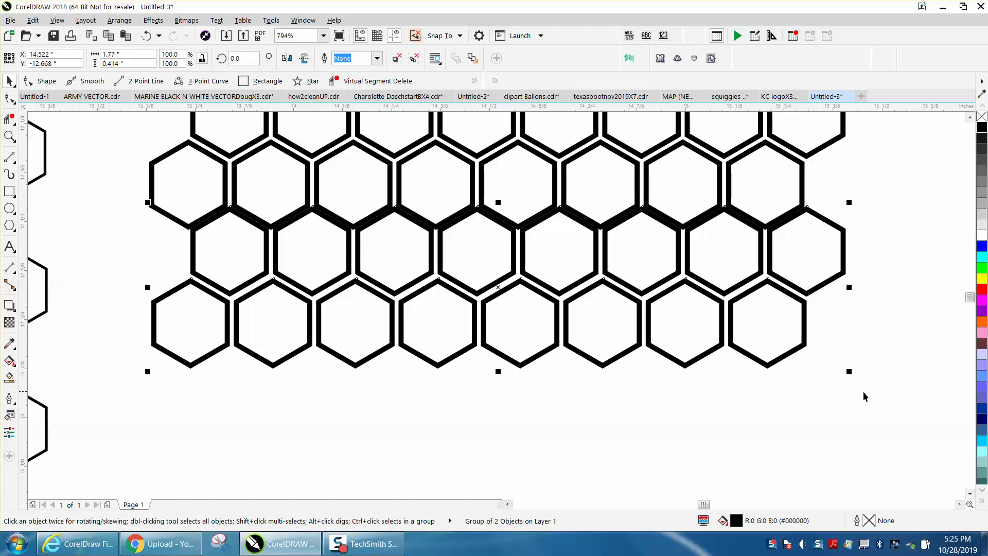
Set the nudge distance to 0.01 inches and nudge the grouped third and fourth rows down once.
click(131, 294)
double_click(362, 58)
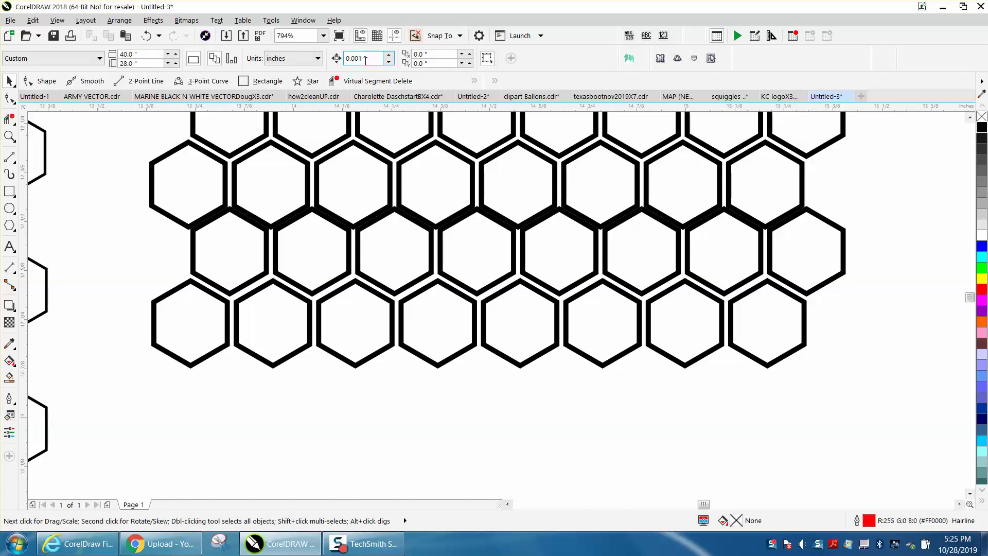
key(BackSpace)
click(514, 268)
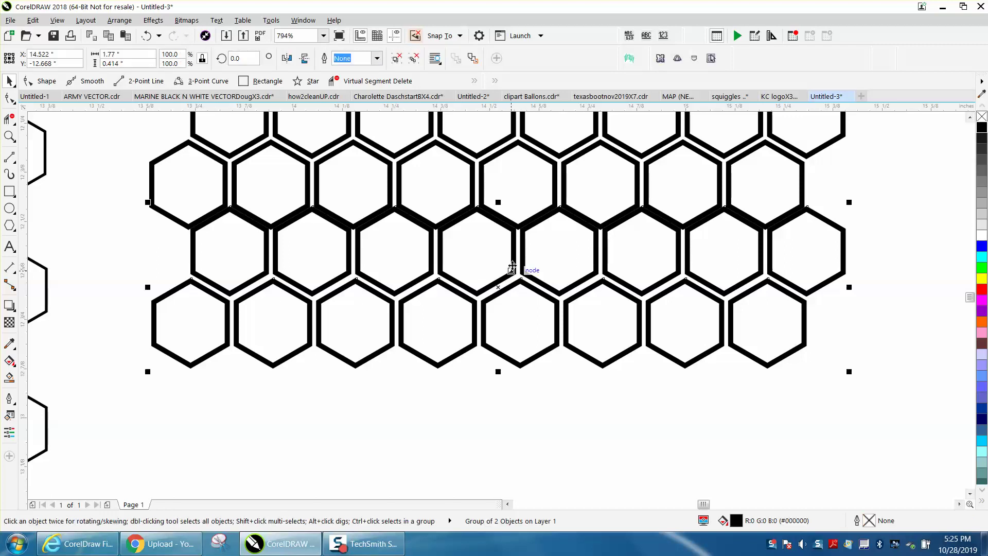
key(Down)
Select all four hexagon rows and place a copy of them directly below as the fifth to eighth rows.
scroll(512, 265, down, 3)
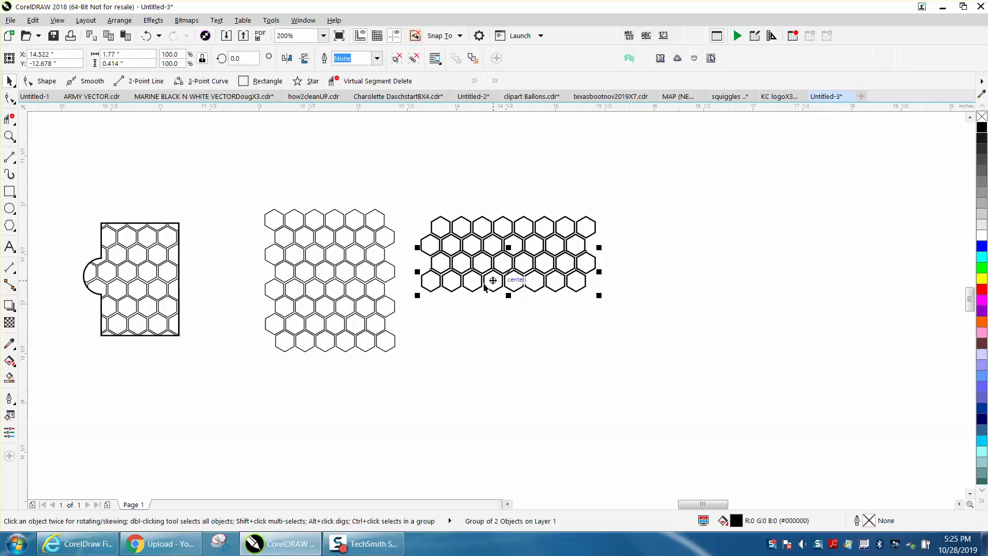
drag(409, 212, 687, 335)
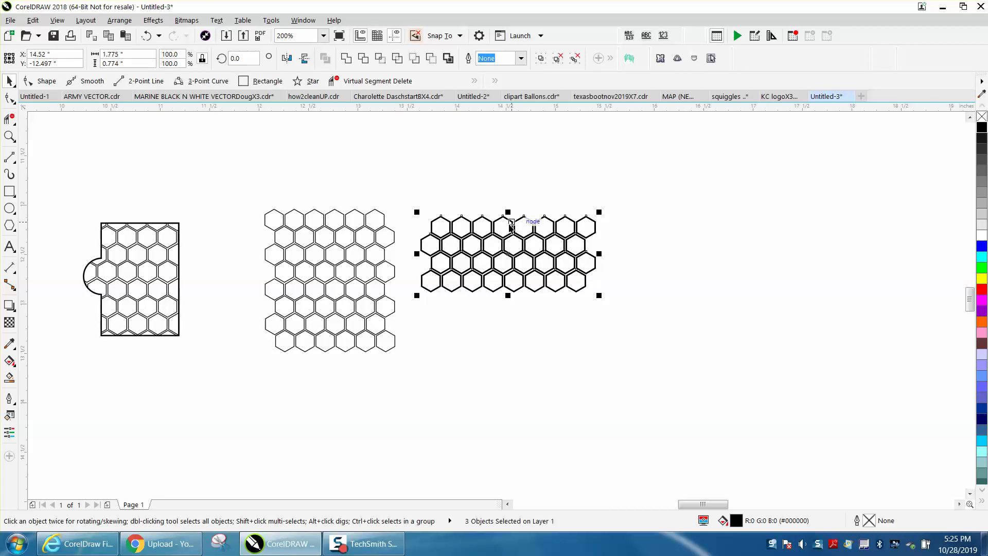
key(ctrl+f)
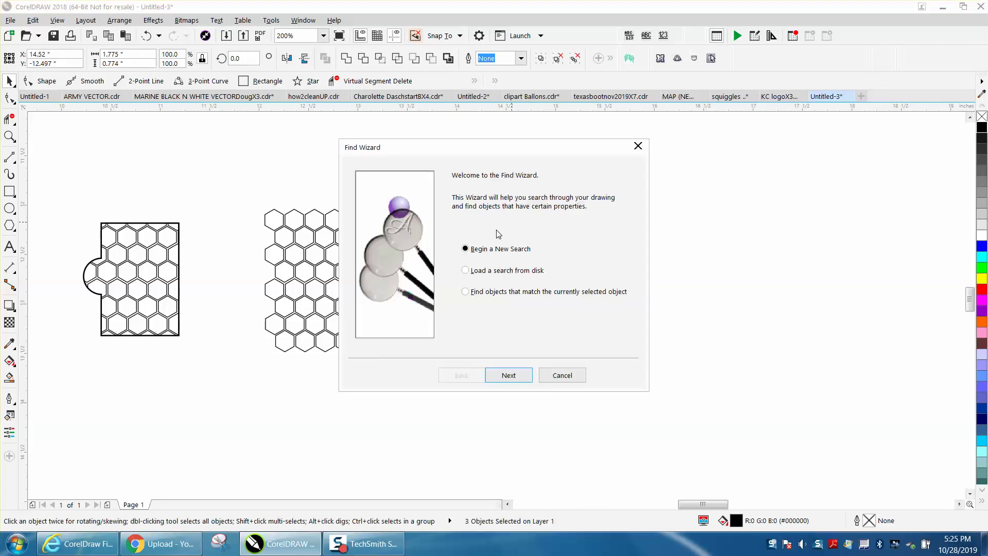
click(548, 376)
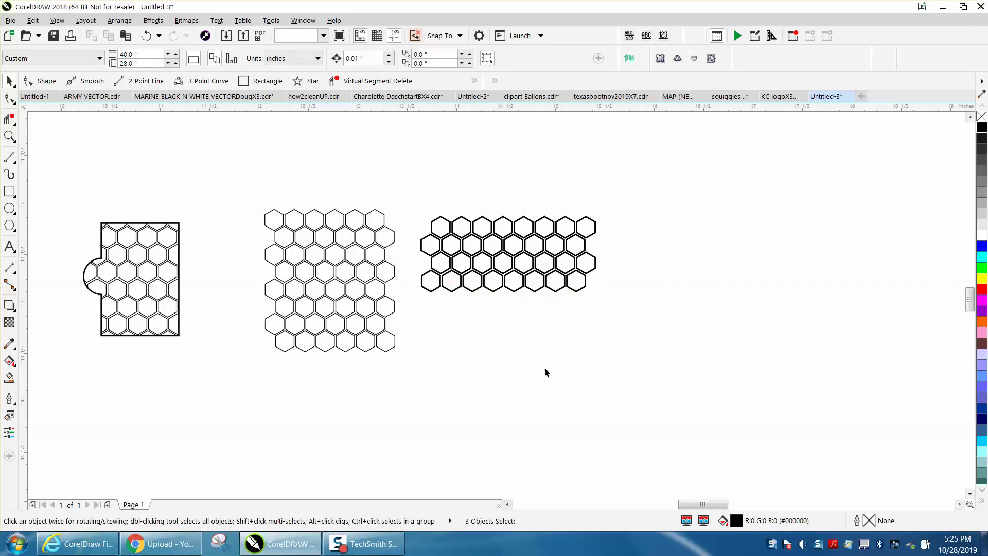
click(146, 36)
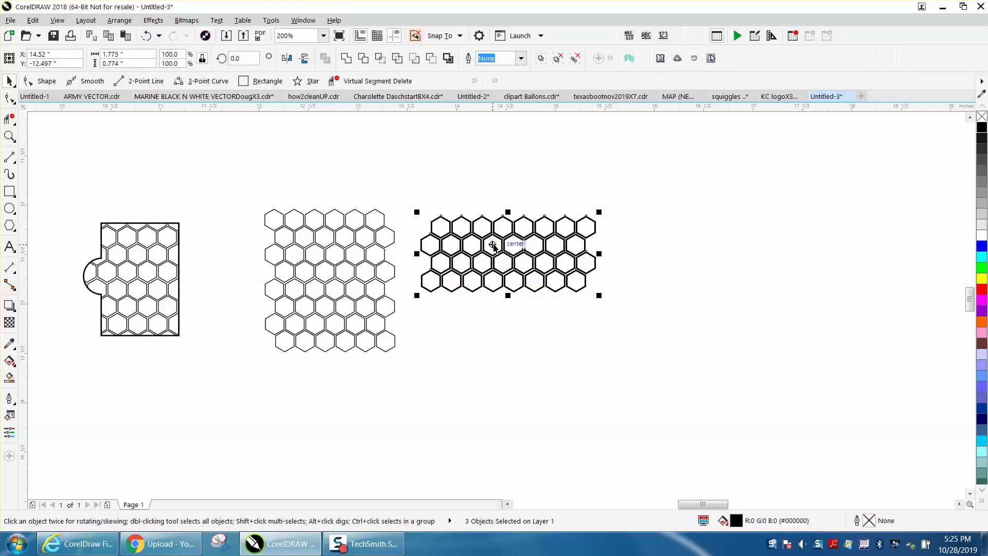
drag(501, 223, 506, 297)
Move the four copied rows up and left so their uppermost row slightly overlaps the fourth row in staggered alignment.
click(9, 135)
drag(451, 245, 666, 384)
click(9, 81)
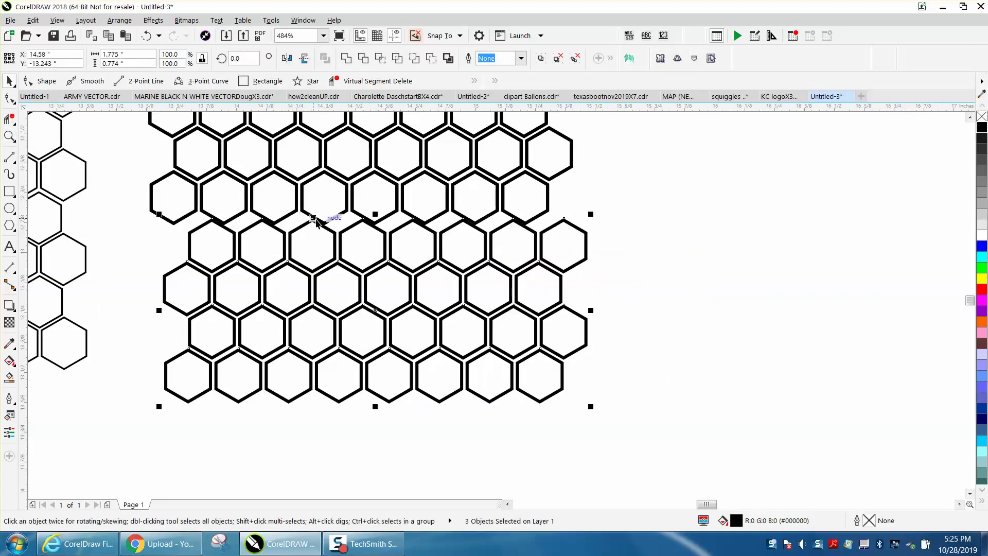
mouse_move(313, 218)
mouse_down()
mouse_move(305, 226)
mouse_move(301, 208)
mouse_up()
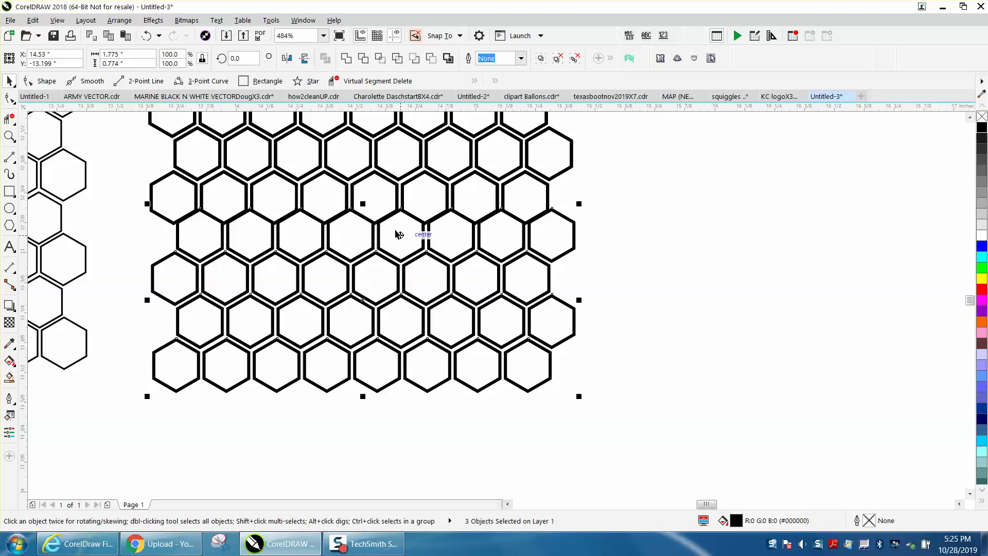
Clear the selection and set the nudge distance to 0.001 inches for aligning the copied rows.
click(9, 135)
click(484, 309)
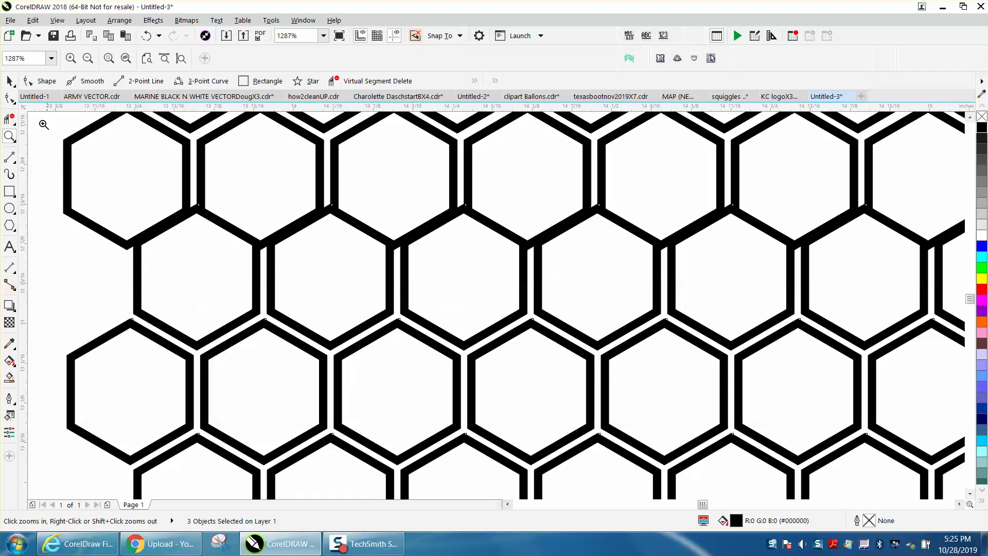
click(9, 81)
click(48, 128)
click(360, 58)
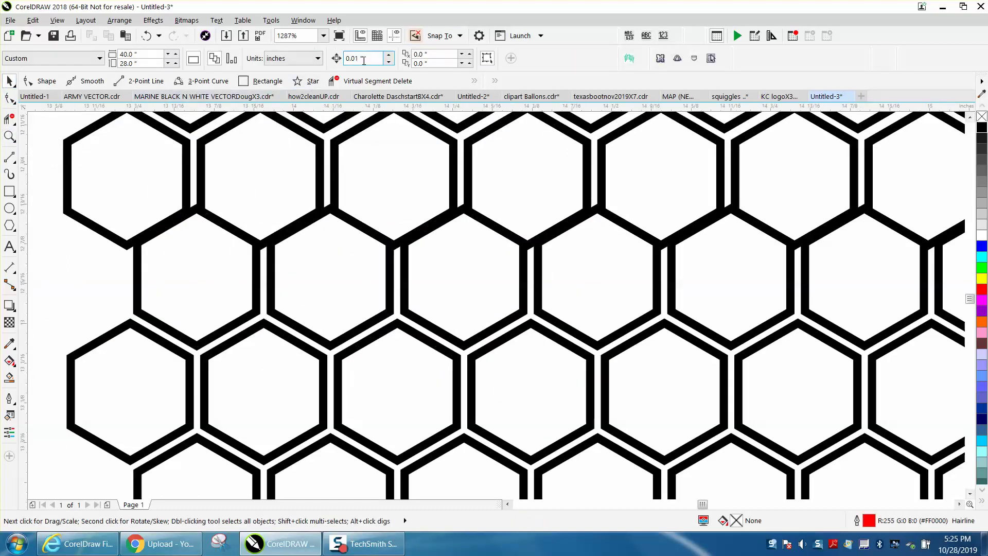
text(.001)
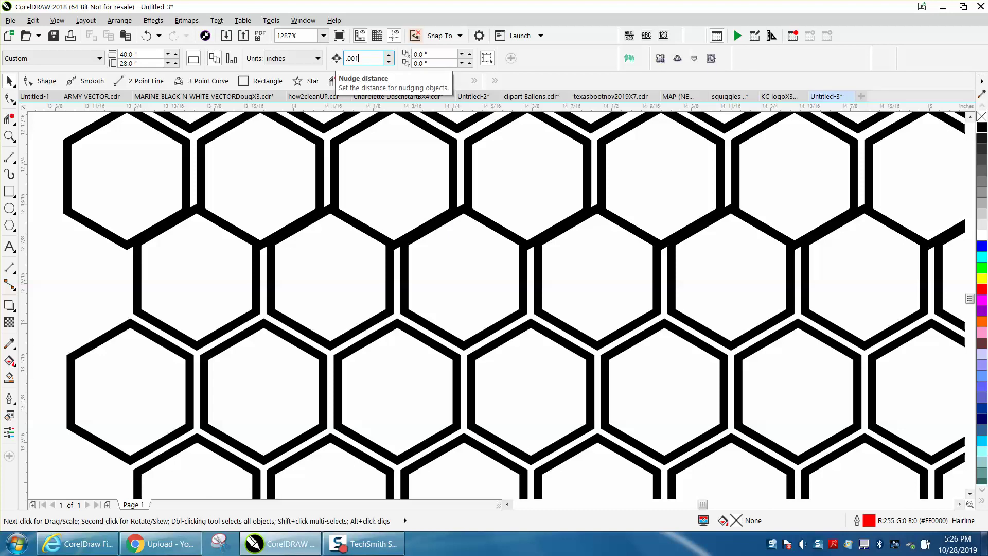
click(353, 222)
key(Left)
key(Left)
key(Left)
key(Left)
key(Right)
key(Right)
key(Right)
key(Right)
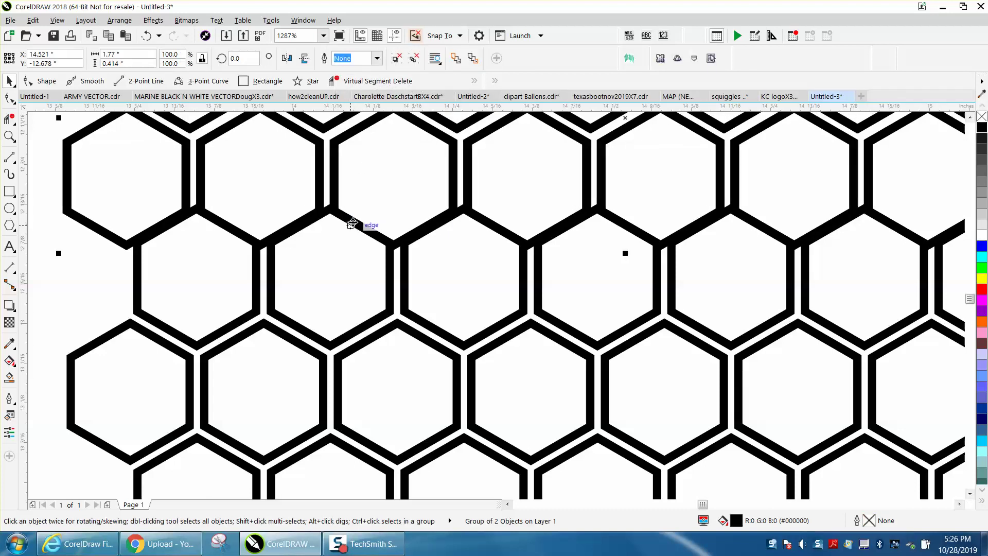
Try to nudge only the fifth row down in 0.001-inch increments until its edges meet the fourth row.
click(387, 287)
key(Down)
key(Down)
key(Down)
key(Down)
key(Down)
key(Down)
key(Down)
key(Down)
key(Down)
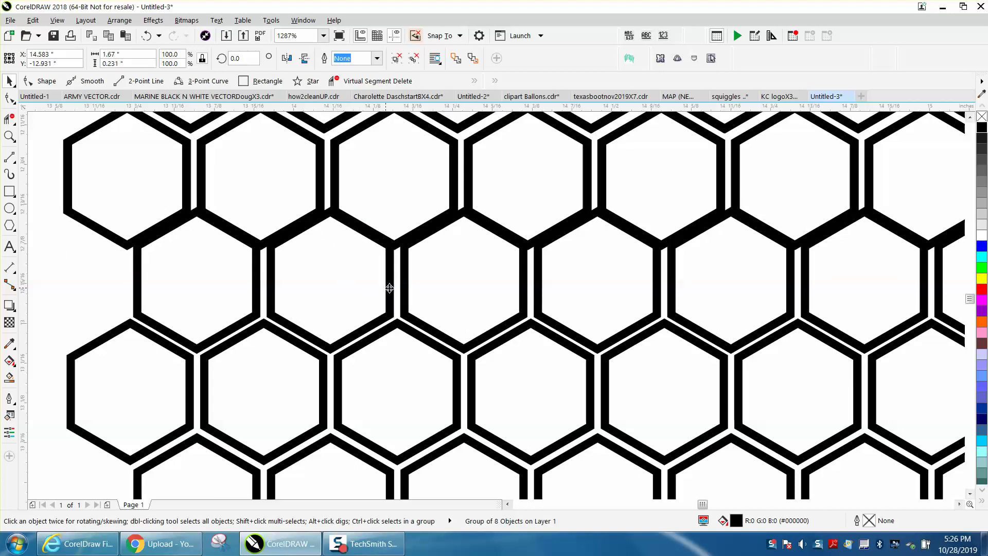
key(Down)
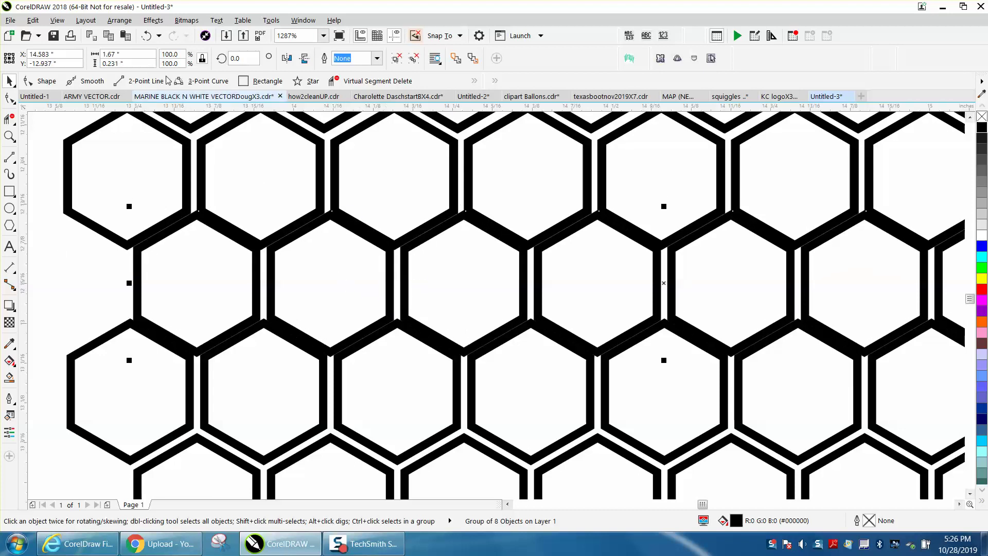
Undo all the downward nudges of the fifth row.
click(145, 36)
click(146, 36)
click(145, 36)
click(146, 36)
click(146, 36)
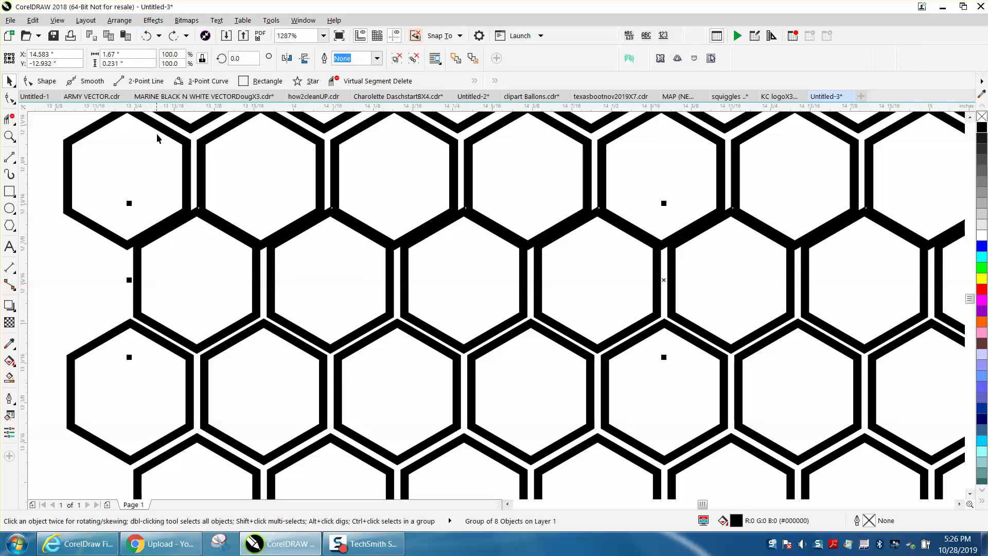
click(147, 37)
click(147, 38)
click(146, 37)
click(146, 37)
click(147, 37)
Select the four copied rows below the fourth row and group them.
scroll(134, 219, down, 4)
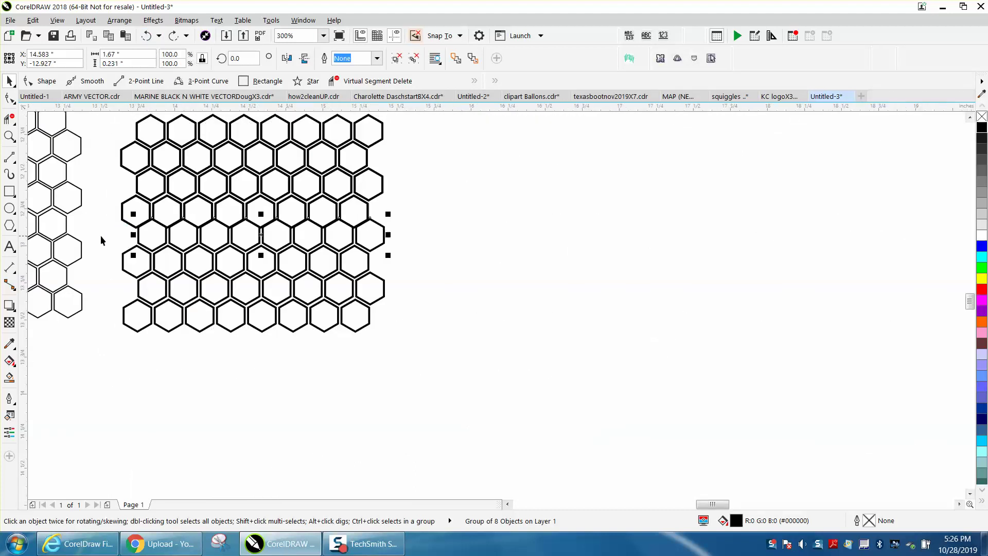
drag(102, 209, 450, 353)
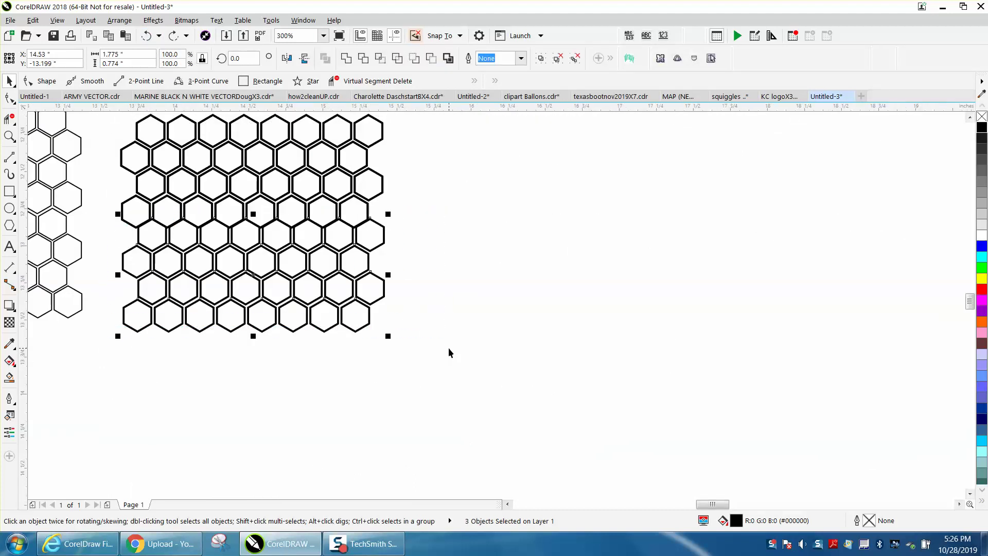
key(ctrl+g)
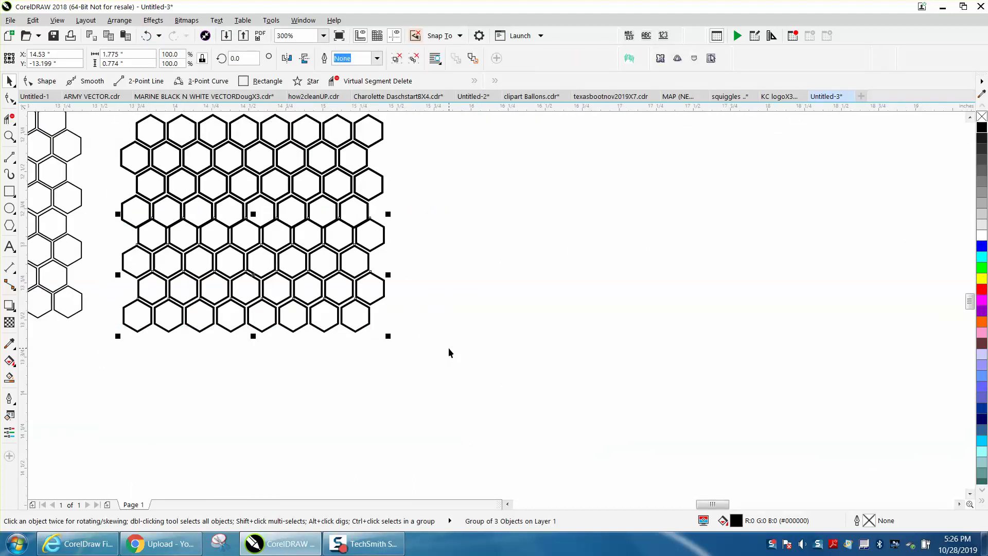
Nudge the grouped lower four rows down and left in 0.001-inch increments until their edges meet the fourth row.
click(10, 136)
drag(127, 226, 310, 287)
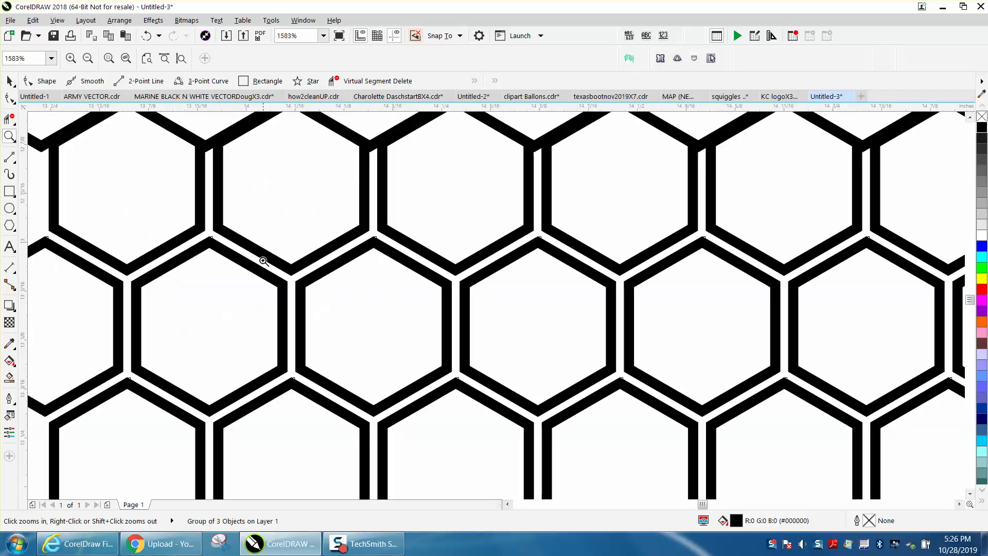
right_click(263, 261)
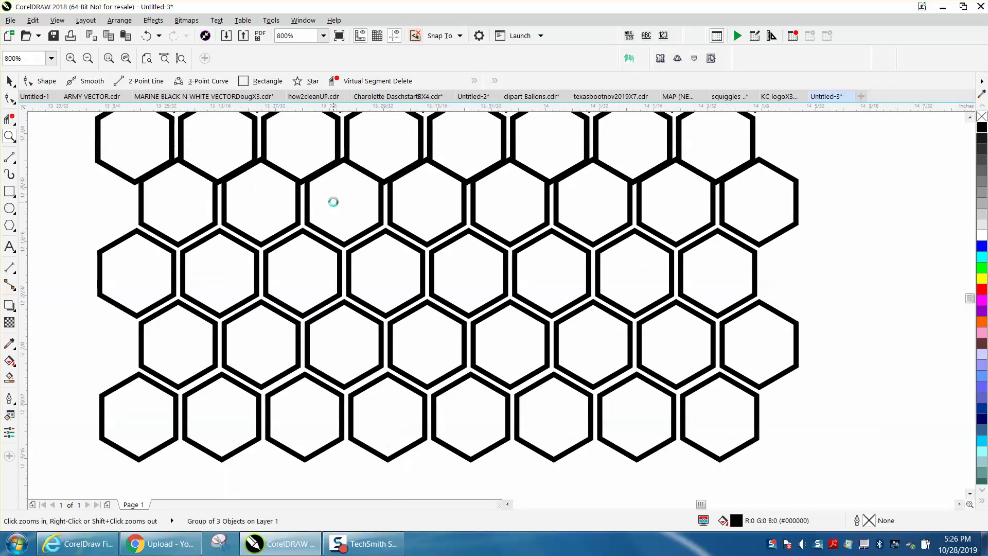
click(333, 202)
click(10, 81)
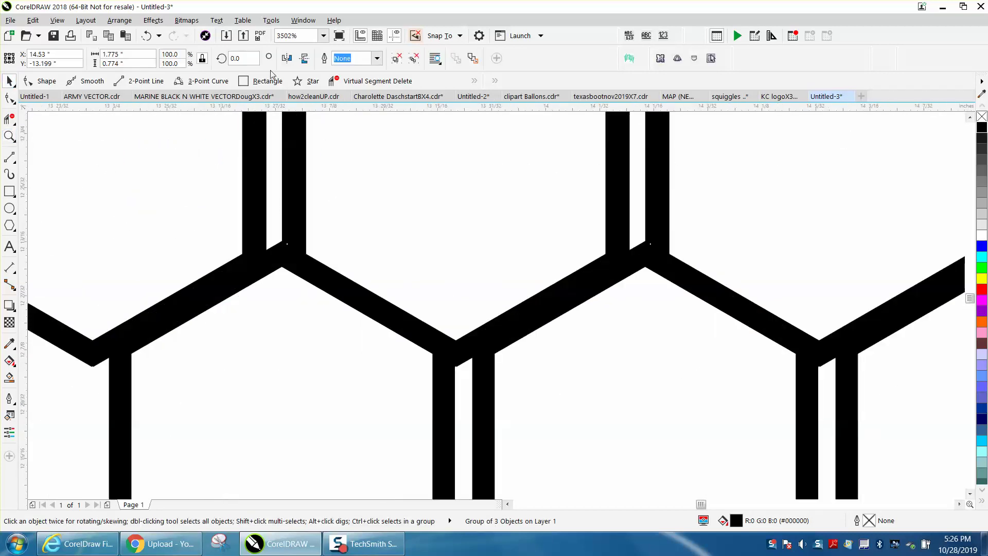
click(479, 163)
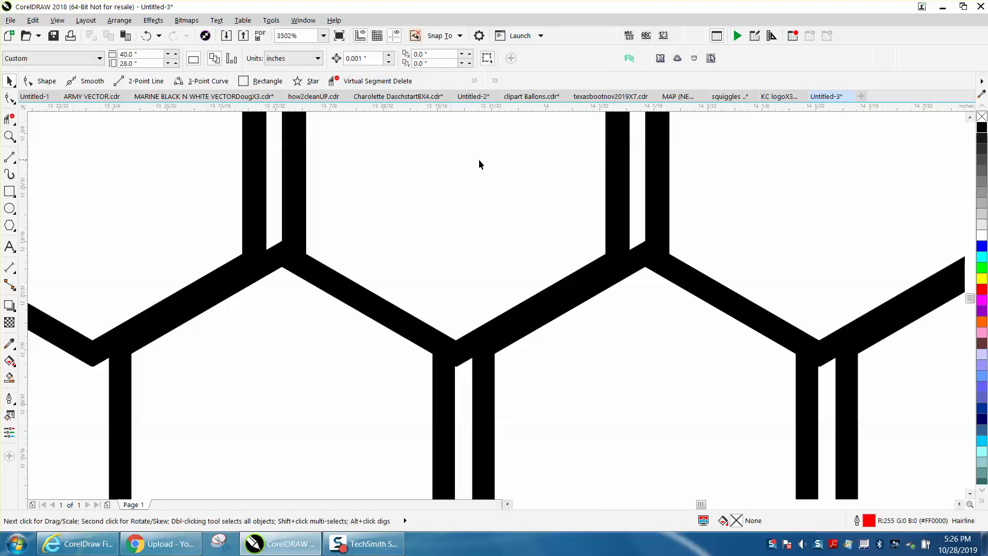
drag(296, 267, 300, 266)
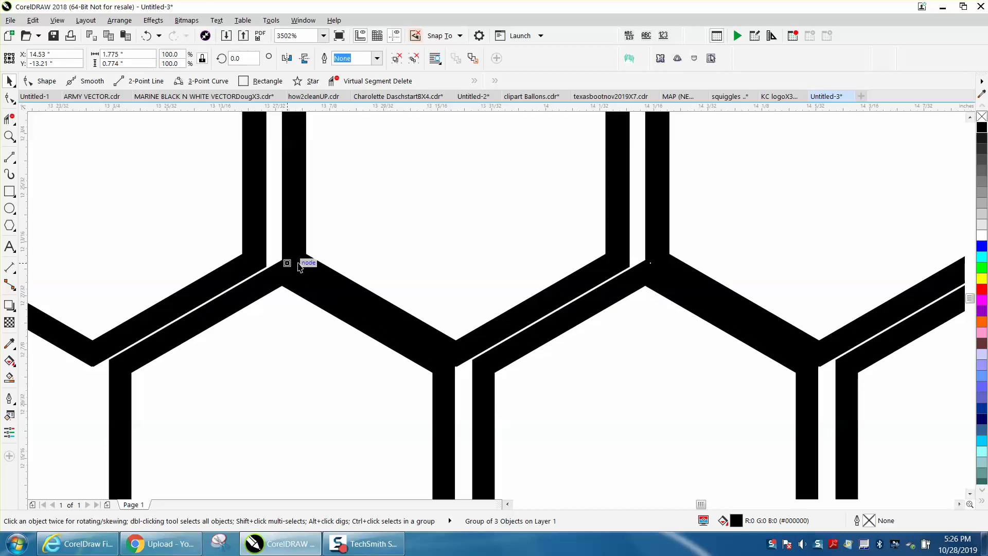
key(Left)
key(Left)
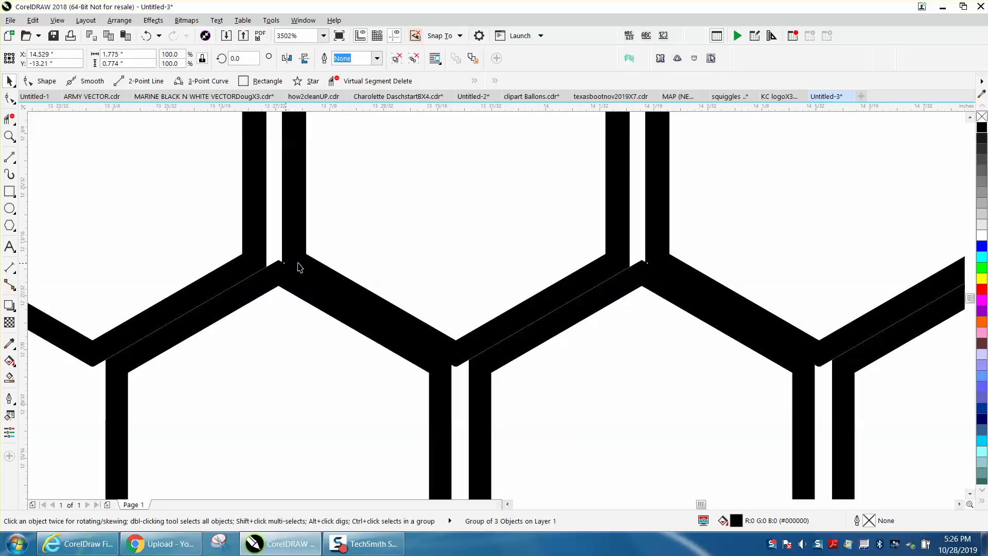
Set the nudge distance to 0.01 inches and nudge the grouped lower four rows down once.
click(195, 190)
double_click(368, 59)
text(.01)
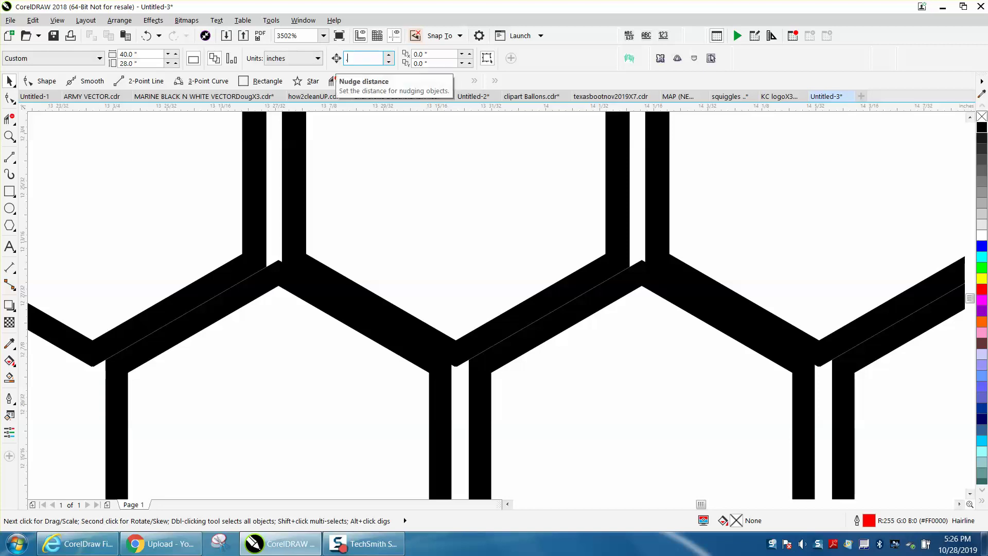
scroll(443, 206, down, 4)
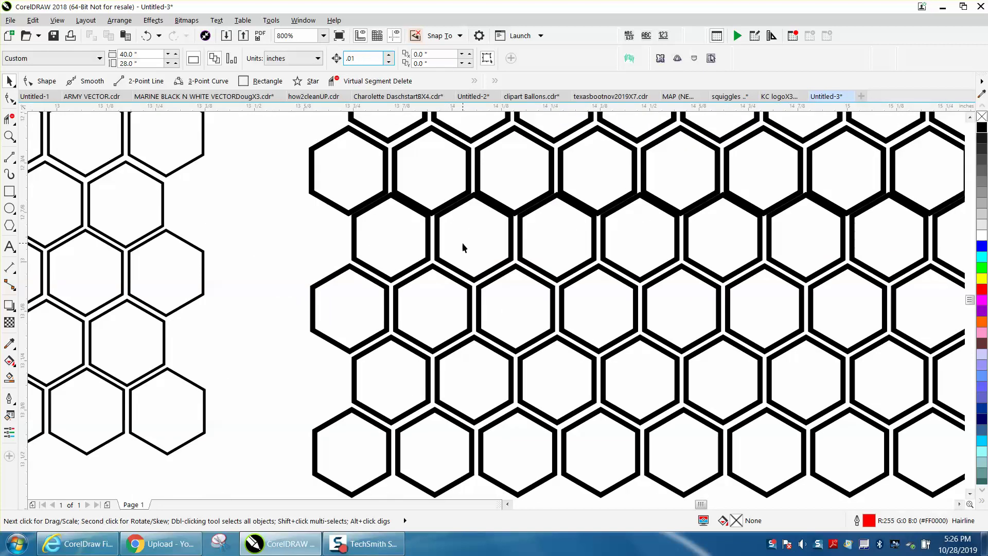
click(430, 252)
key(Down)
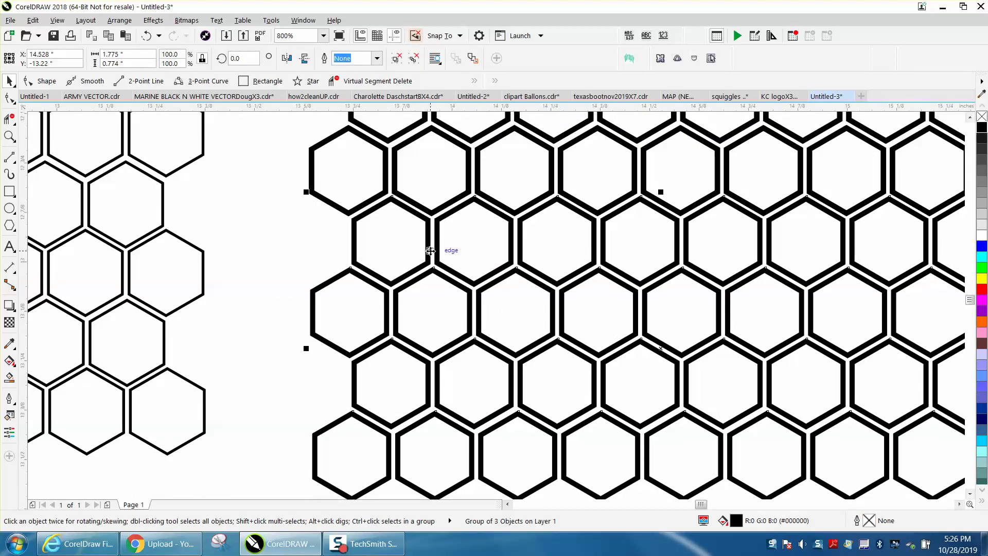
Select all the rows of the thick-outlined honeycomb and group them.
scroll(452, 242, down, 2)
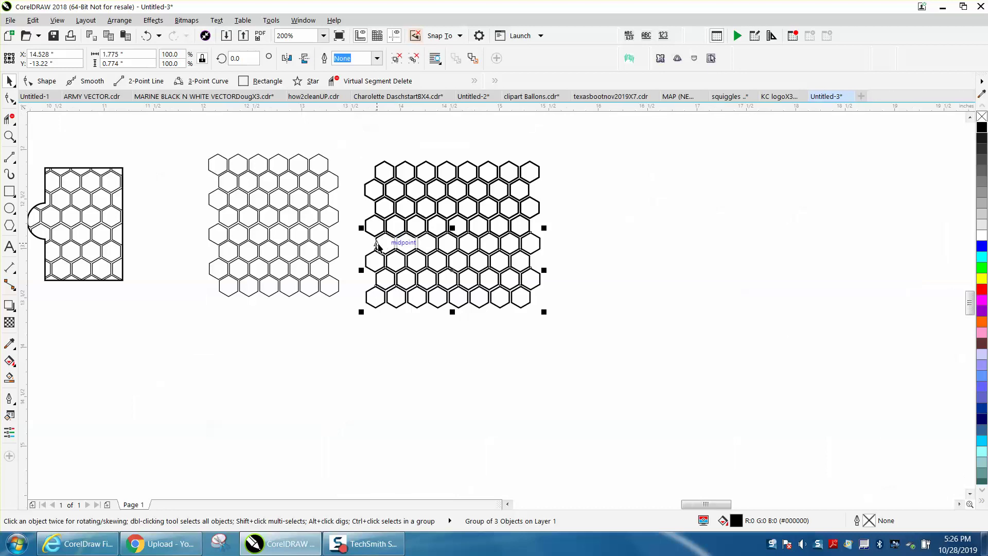
drag(348, 142, 358, 245)
drag(593, 345, 593, 346)
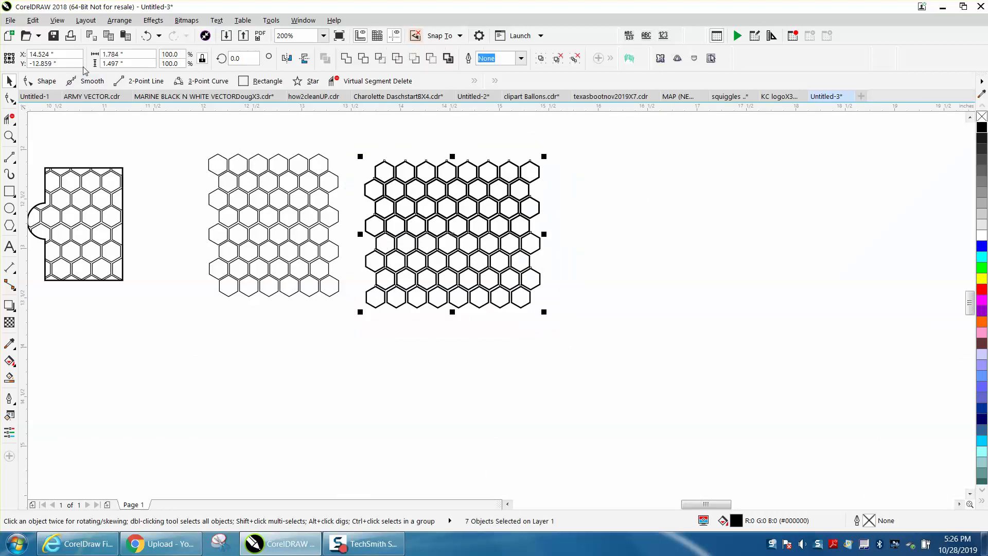
click(120, 20)
mouse_move(135, 248)
click(307, 249)
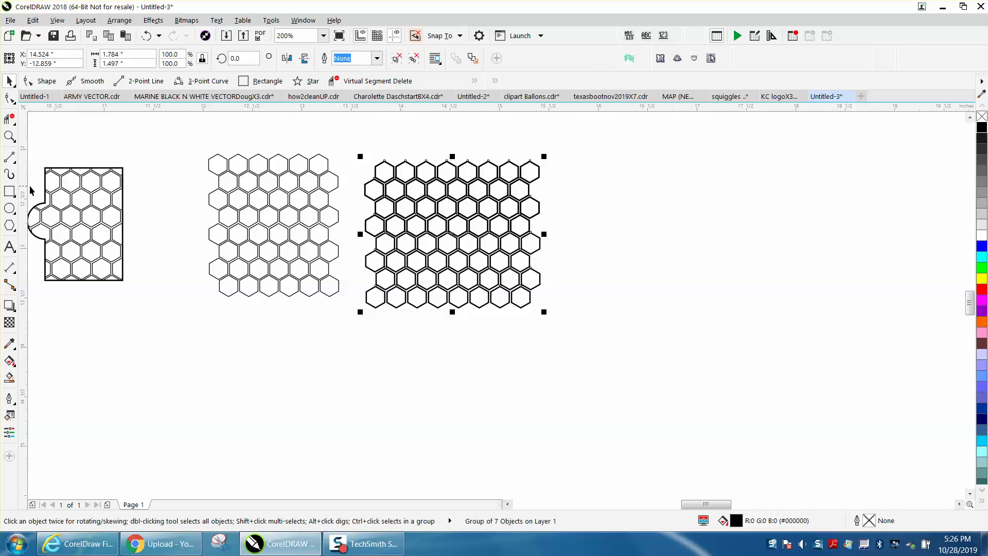
Draw a rectangle about 0.68 by 1.1 inches to the right of the honeycomb and give it a 1.0 pt black outline.
click(9, 194)
drag(598, 177, 665, 286)
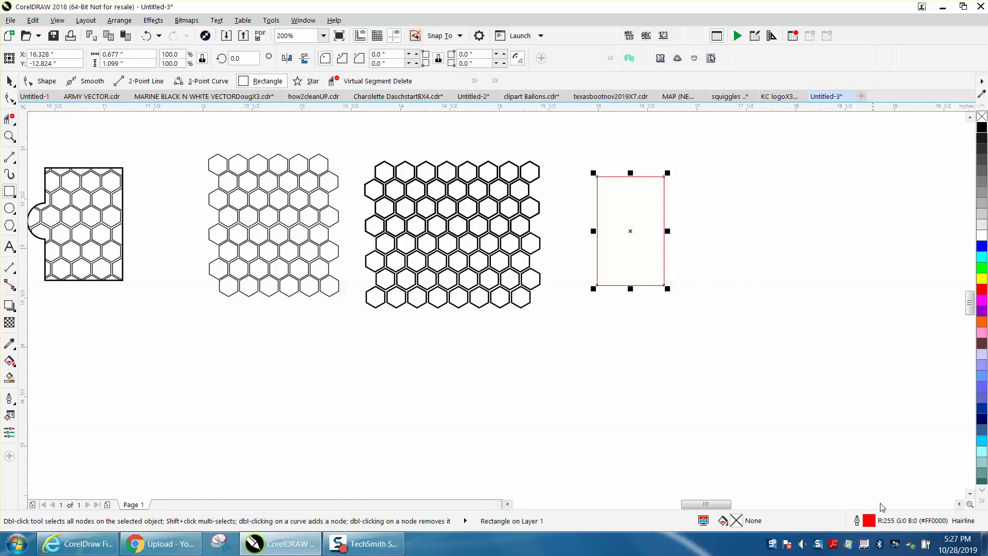
double_click(870, 521)
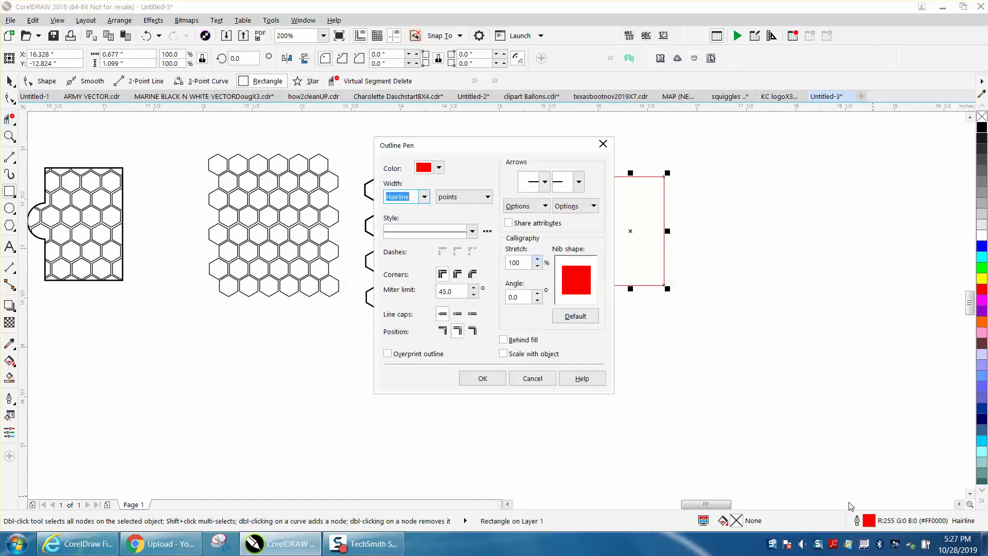
click(425, 197)
click(404, 246)
click(440, 168)
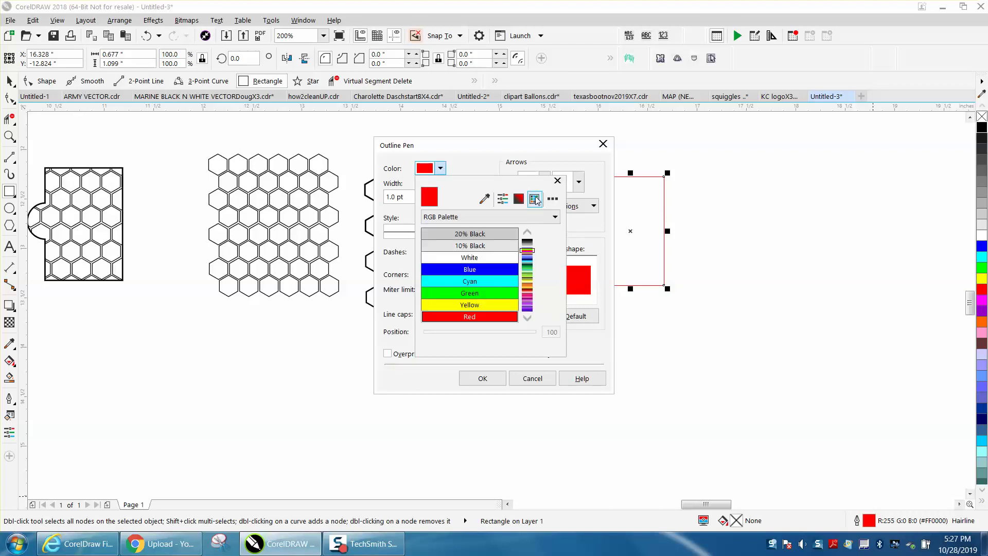
click(527, 232)
click(527, 232)
click(527, 233)
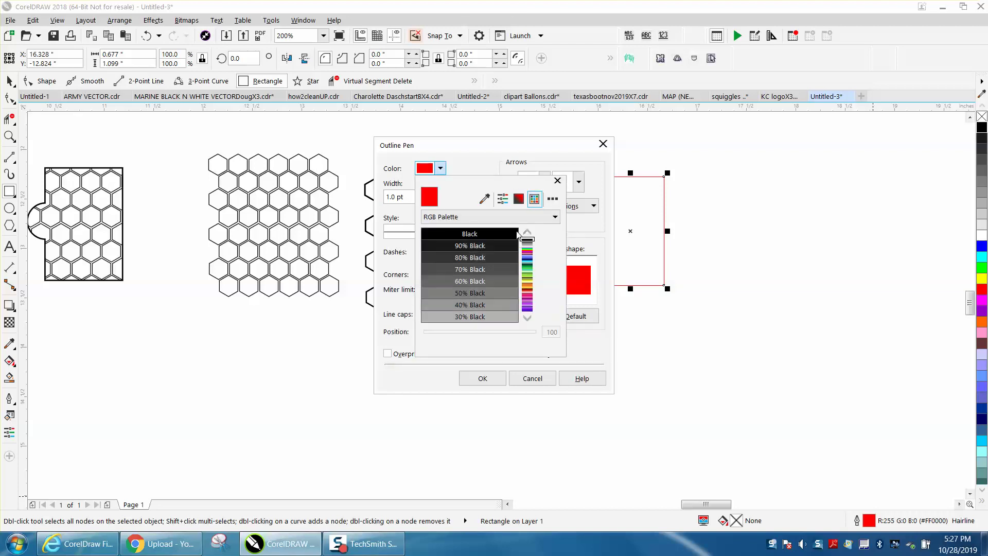
click(507, 233)
click(483, 379)
click(483, 378)
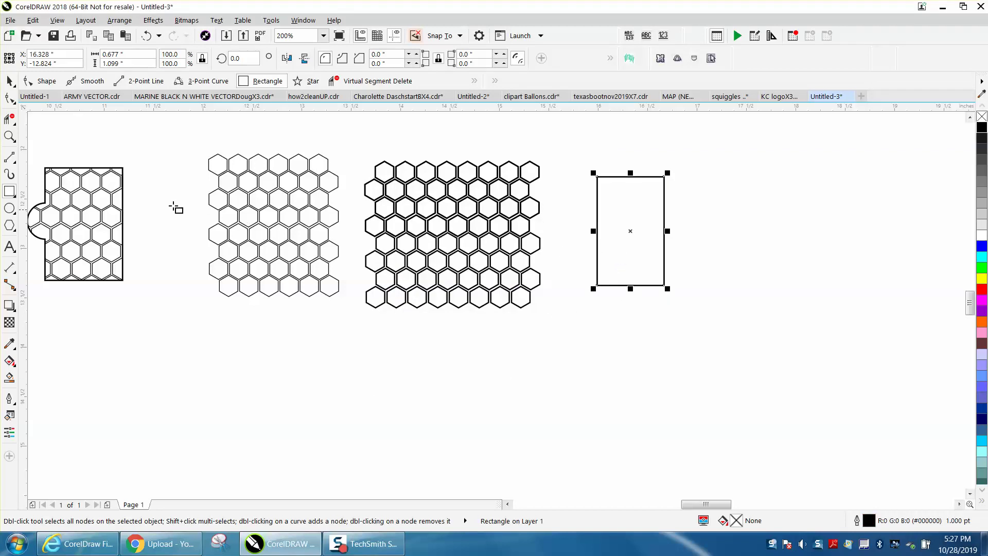
Convert the rectangle to curves and bend its left side inward into a concave arc.
click(11, 97)
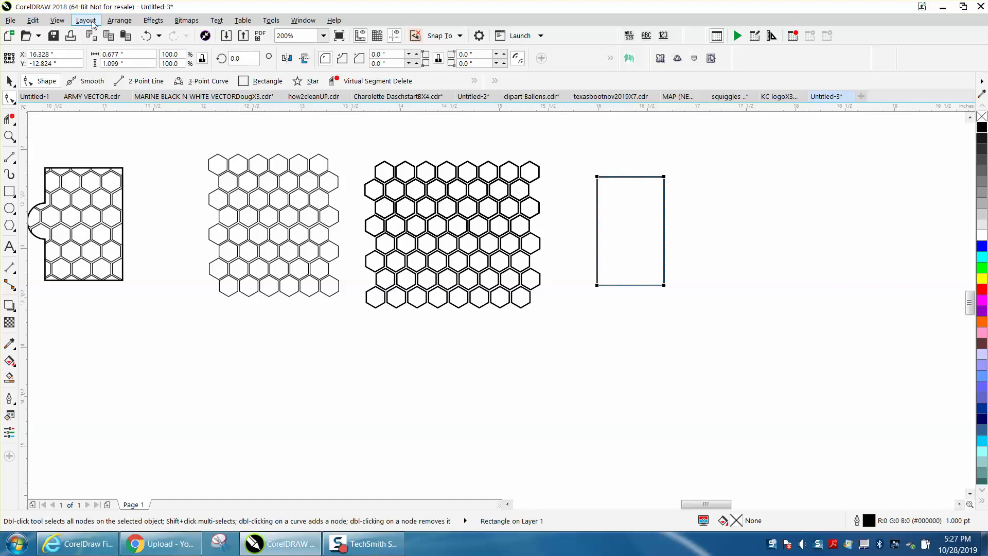
click(120, 20)
click(164, 316)
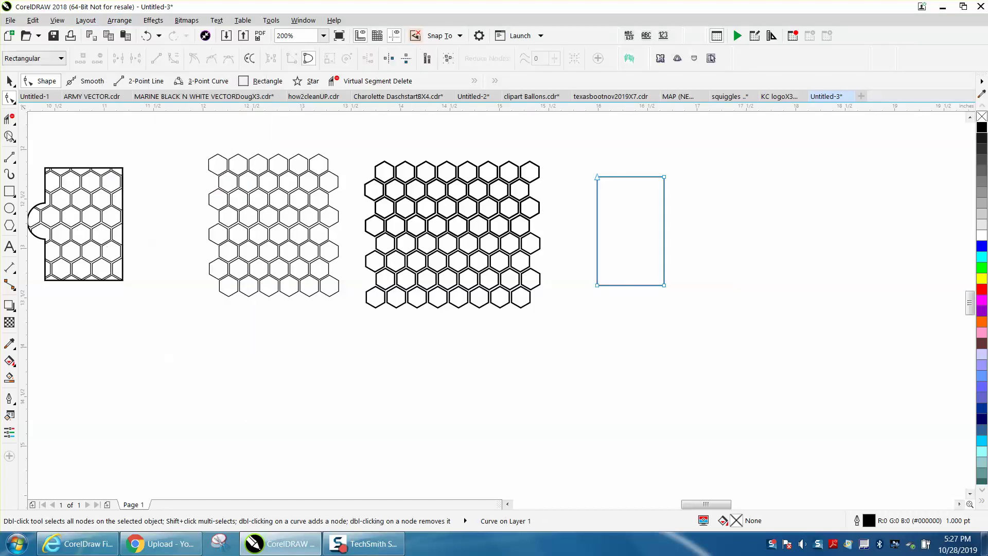
drag(621, 264, 623, 313)
right_click(598, 286)
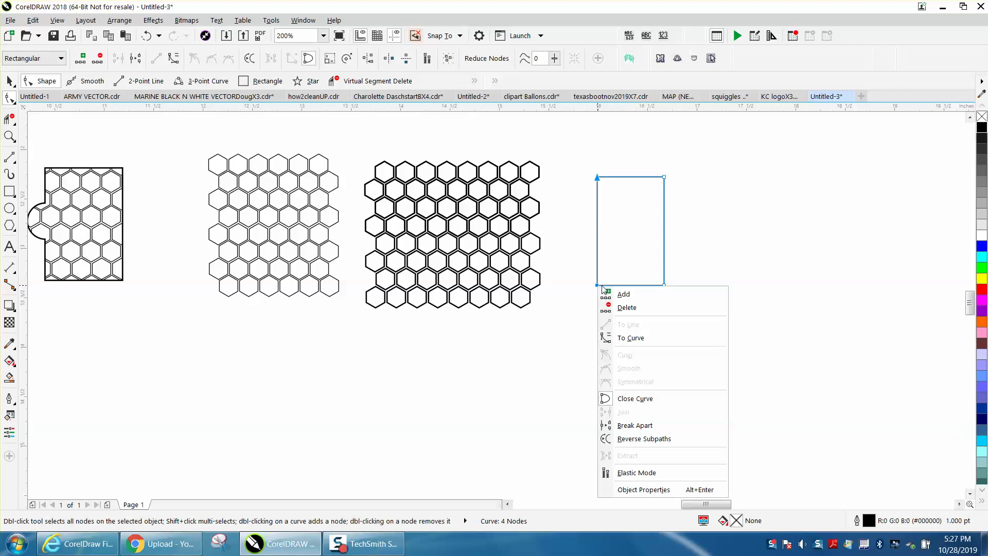
click(620, 334)
click(597, 240)
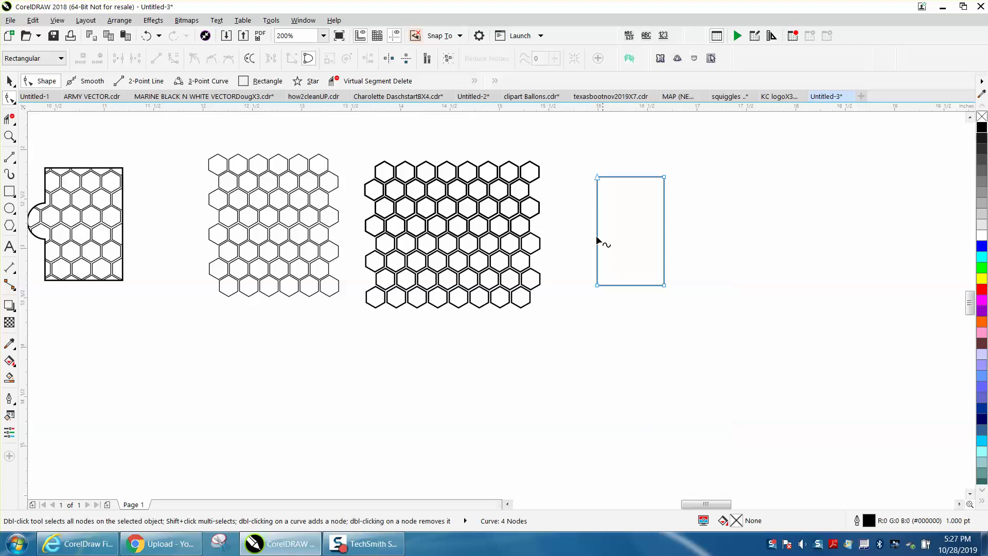
drag(598, 230, 626, 230)
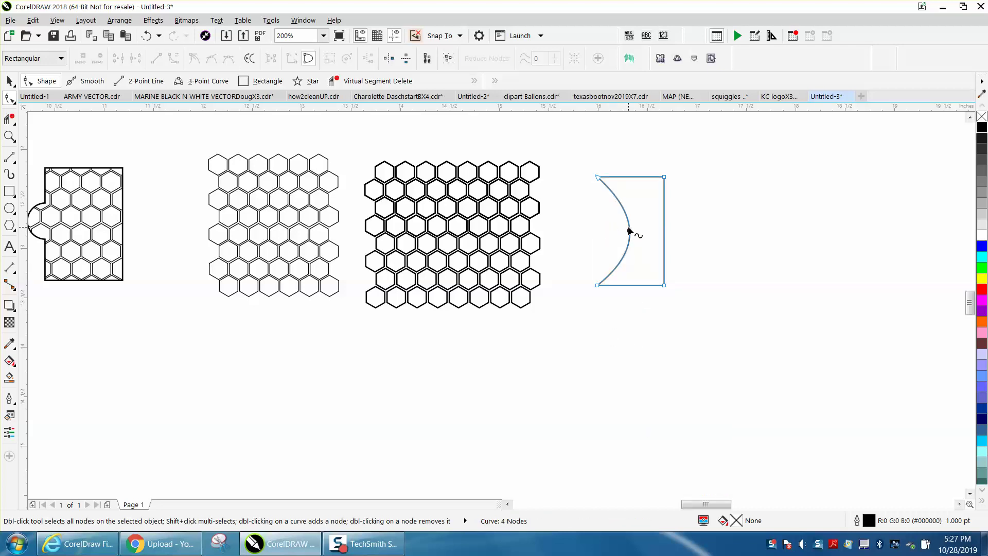
Convert the shape's right side to a curve and bow it outward into an arc.
drag(684, 291, 691, 301)
right_click(666, 286)
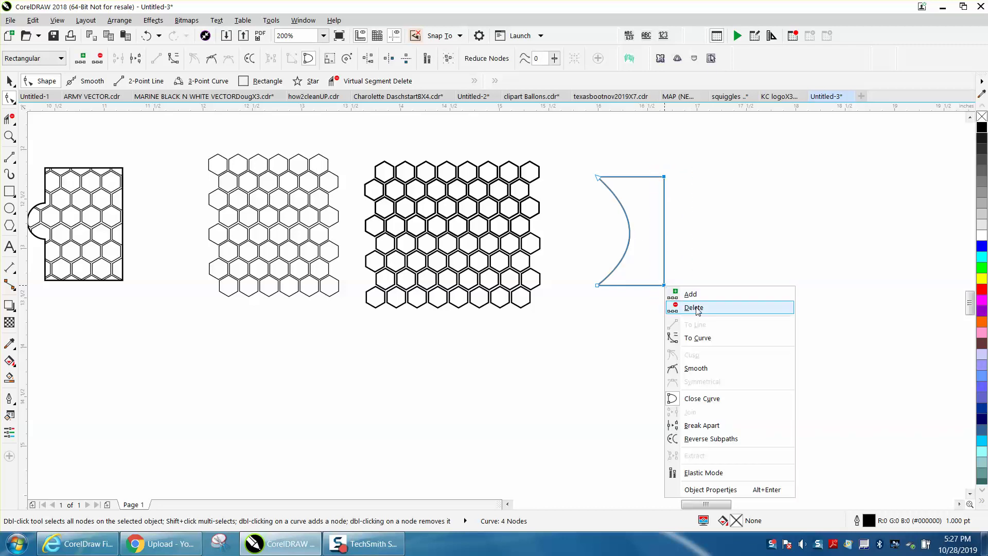
click(698, 338)
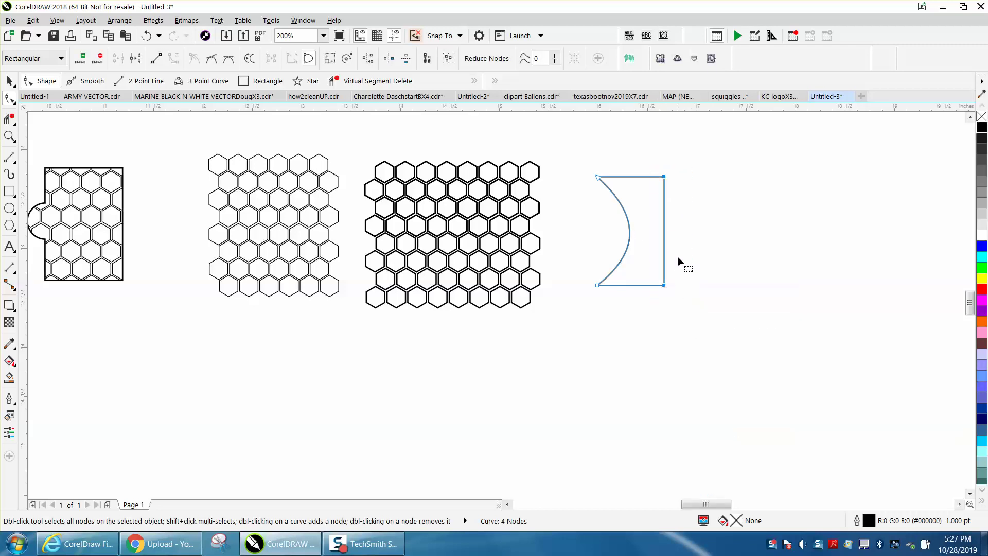
click(664, 229)
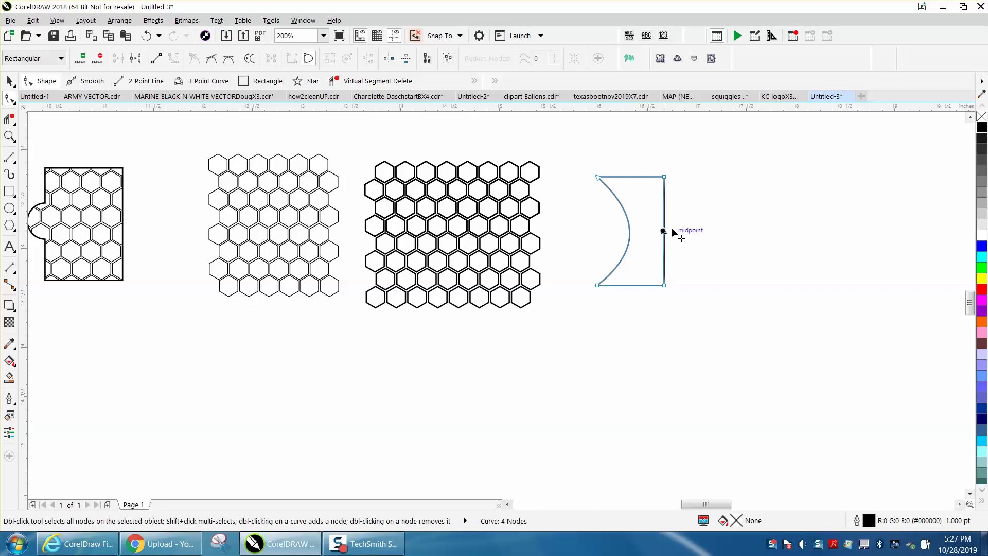
drag(664, 231, 684, 231)
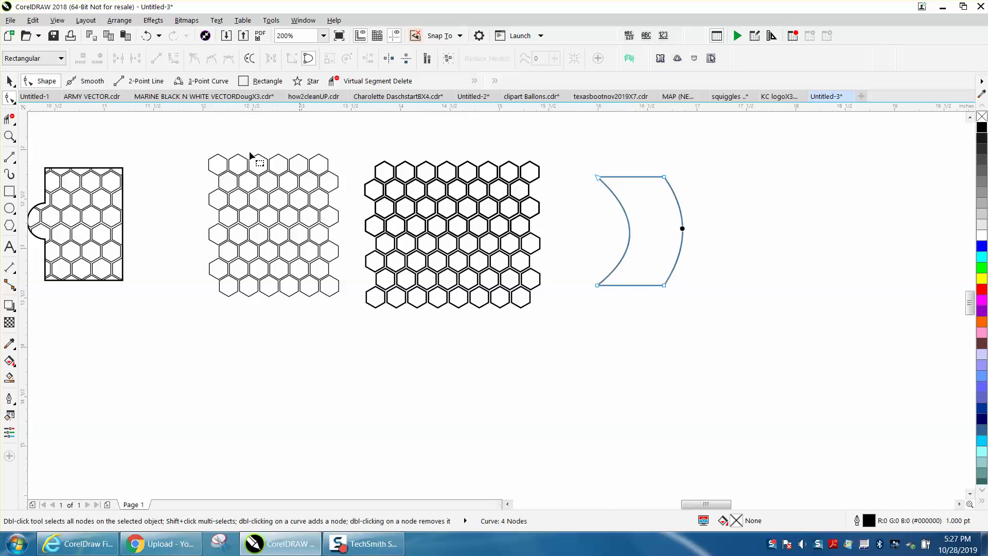
Move the curved shape onto the middle of the grouped honeycomb.
click(9, 81)
click(616, 136)
click(618, 181)
click(540, 208)
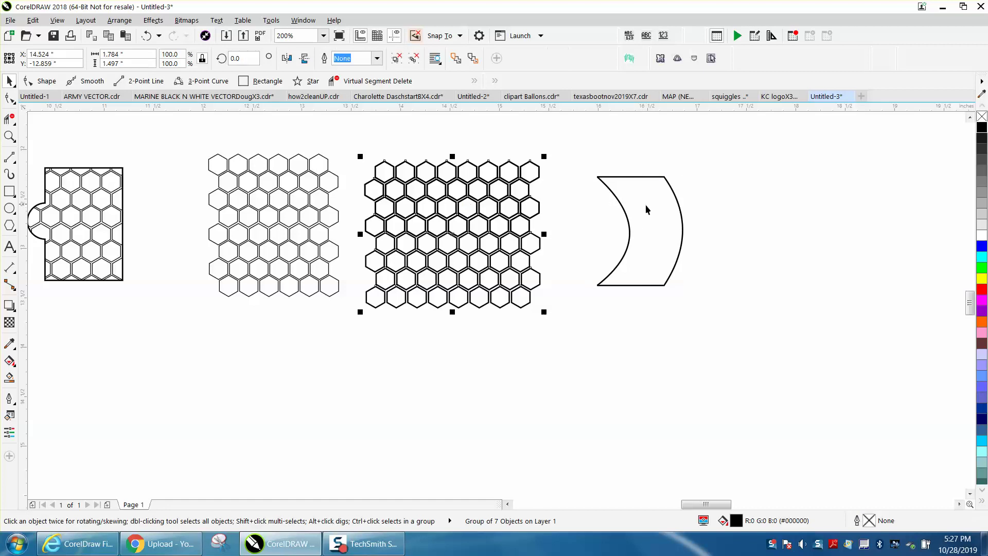
drag(682, 222, 498, 227)
click(611, 227)
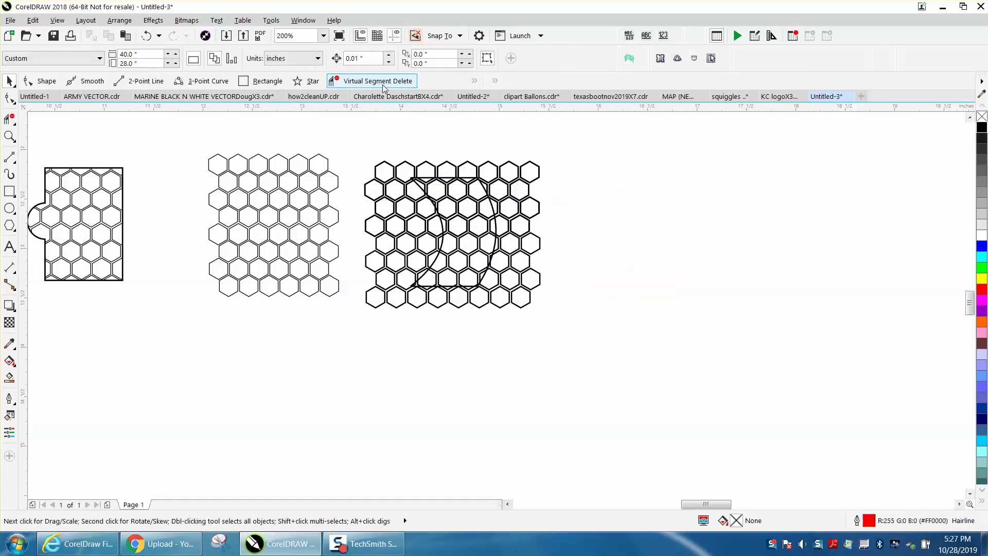
Set the nudge distance to 2 inches.
drag(606, 334, 607, 334)
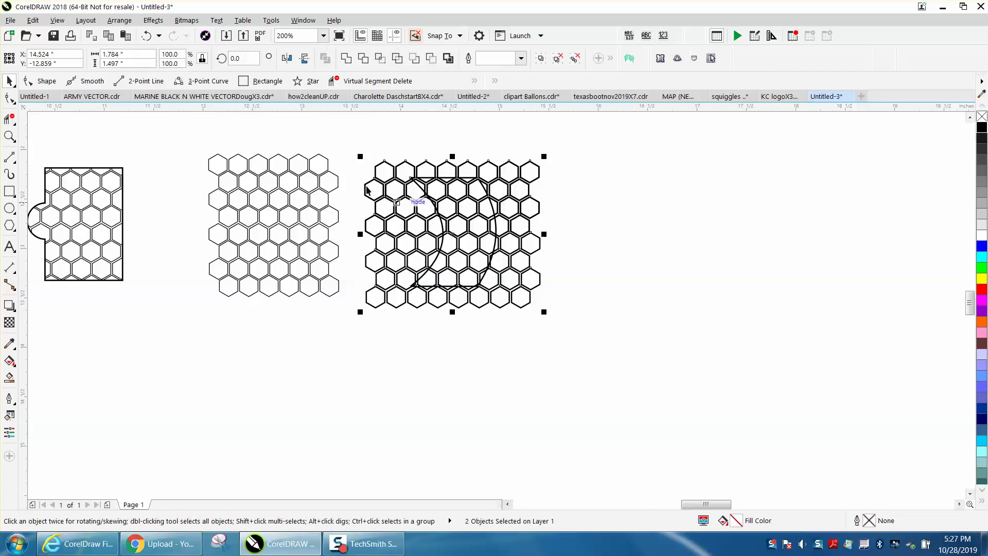
click(357, 130)
click(373, 63)
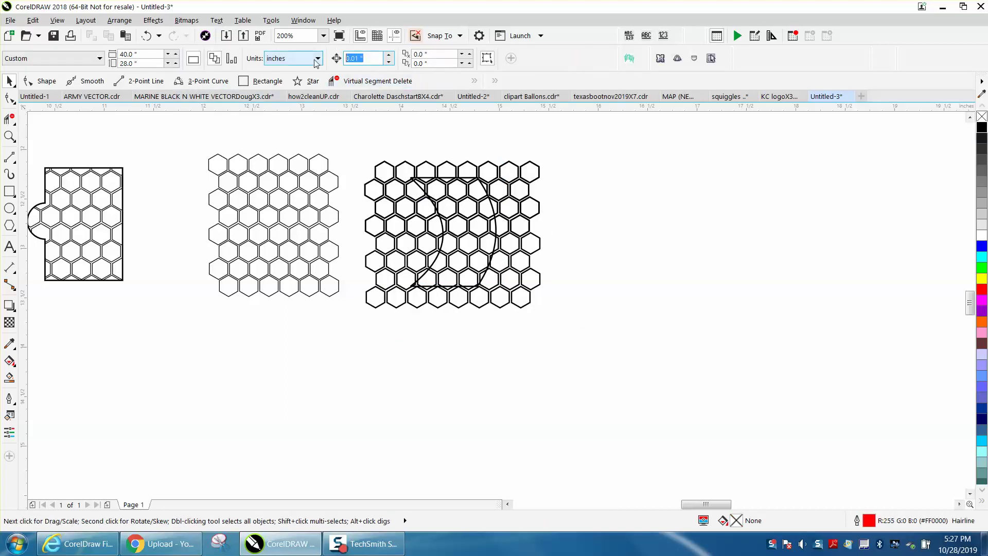
text(2)
Intersect the honeycomb with the curved shape and nudge the resulting piece 2 inches to the right.
drag(353, 136, 451, 275)
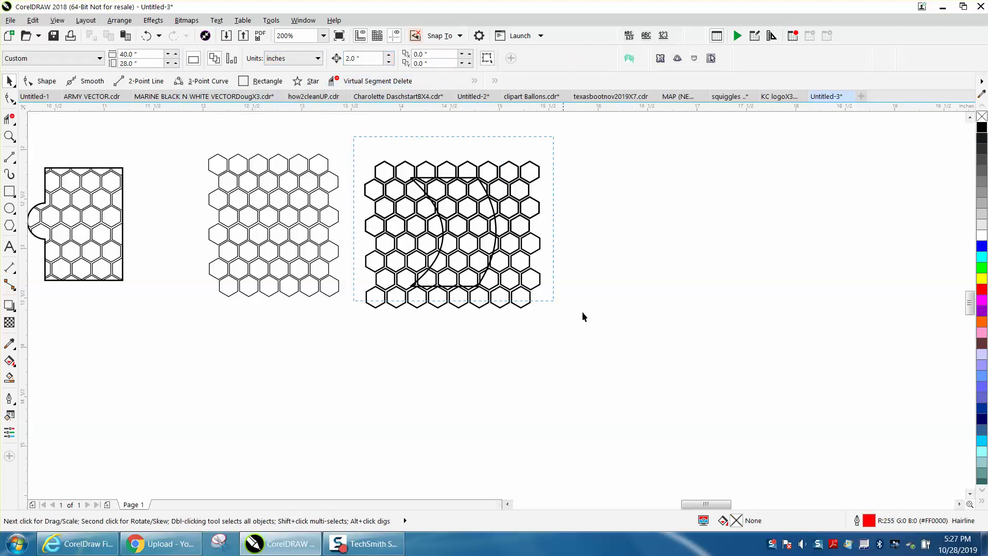
drag(620, 347, 620, 347)
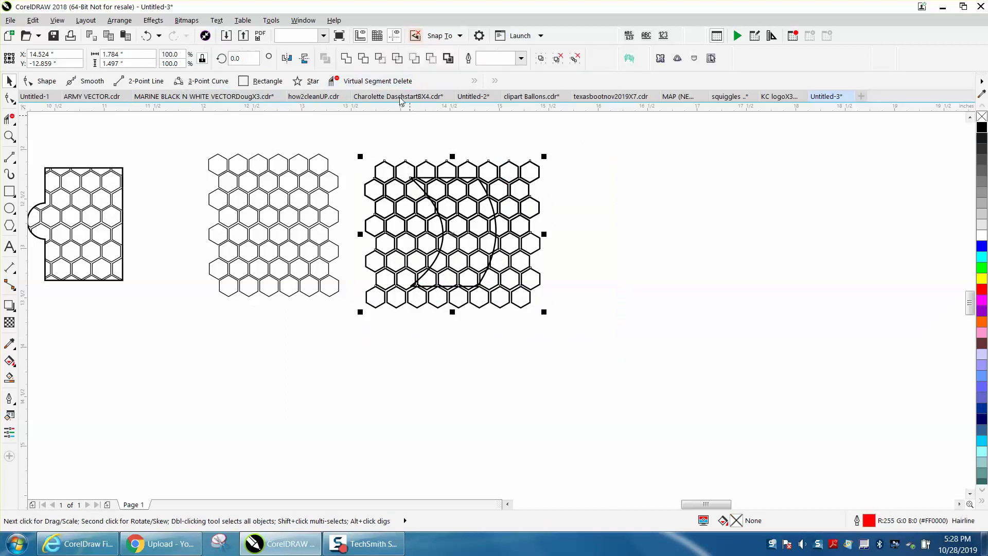
click(383, 60)
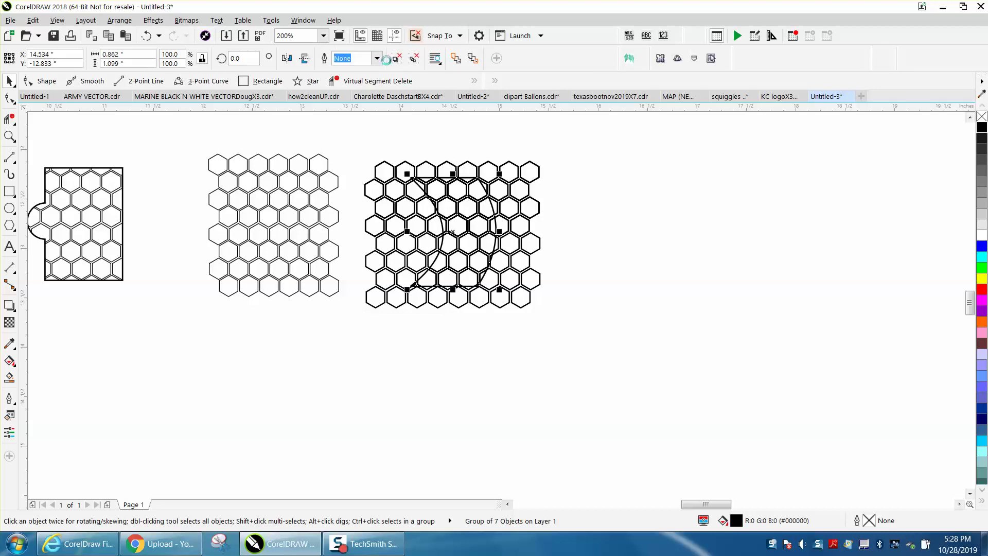
key(Right)
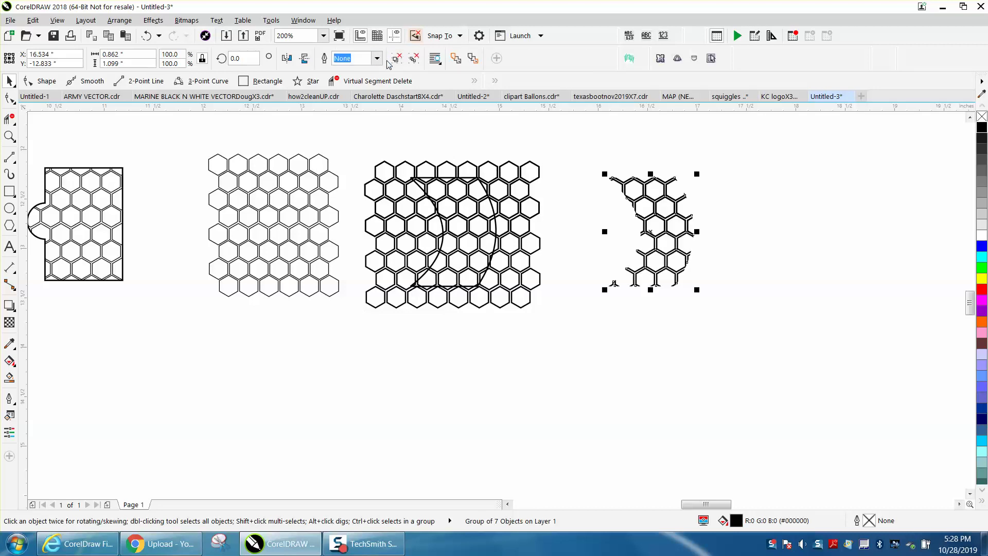
Nudge the curved outline 2 inches to the right so it frames the intersected honeycomb piece.
click(482, 188)
key(Right)
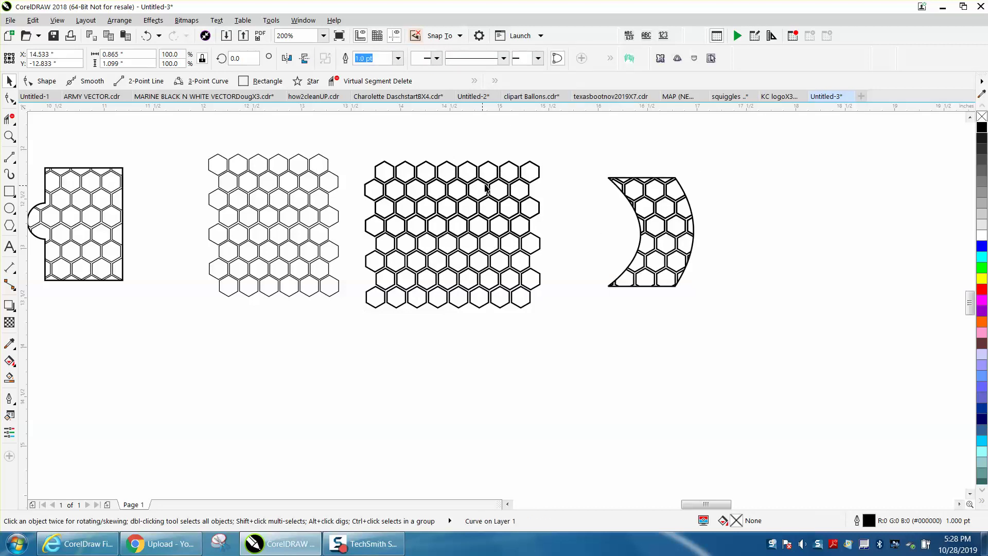
click(578, 280)
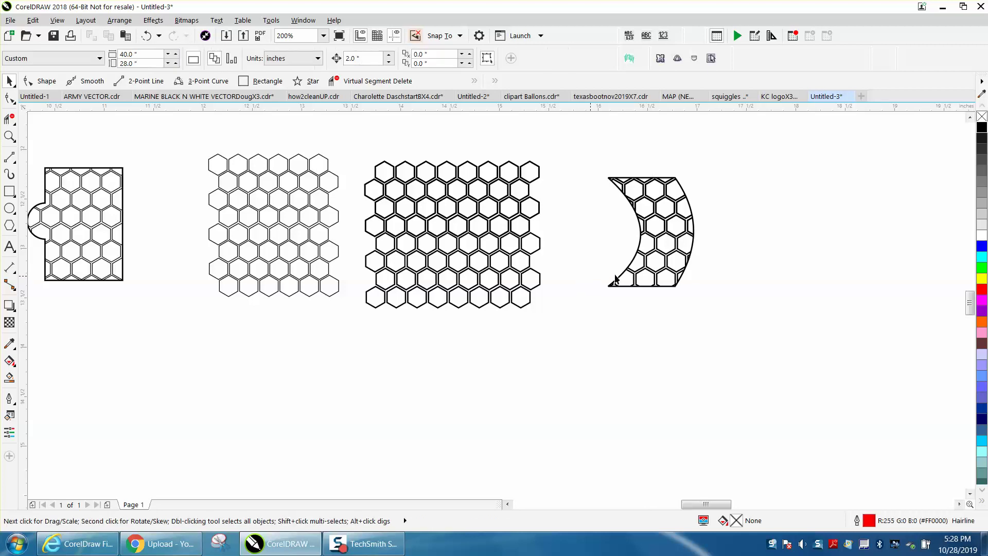
Duplicate the honeycomb-filled curved shape to its right and move the copy's outline left to the honeycomb sheet's right edge.
click(10, 137)
drag(601, 157, 771, 334)
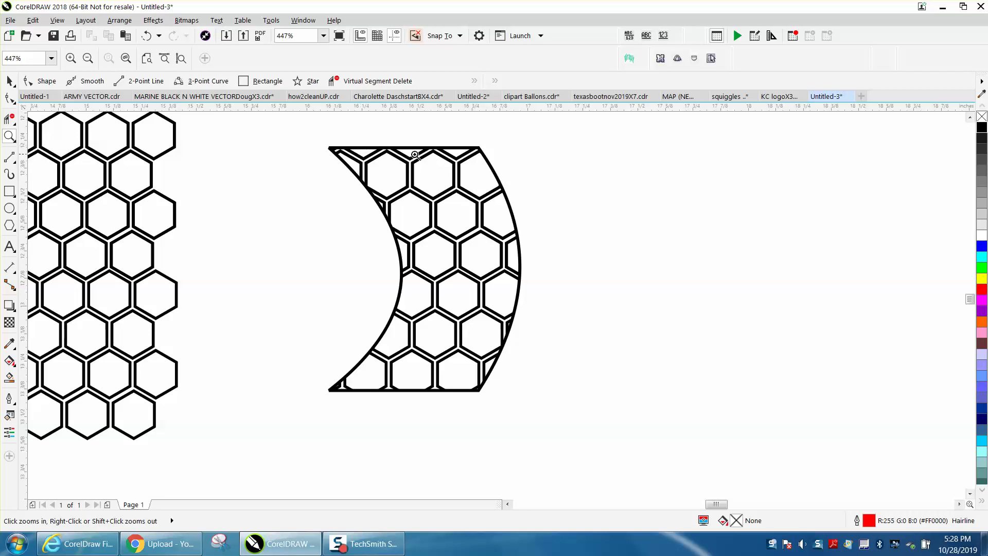
right_click(416, 154)
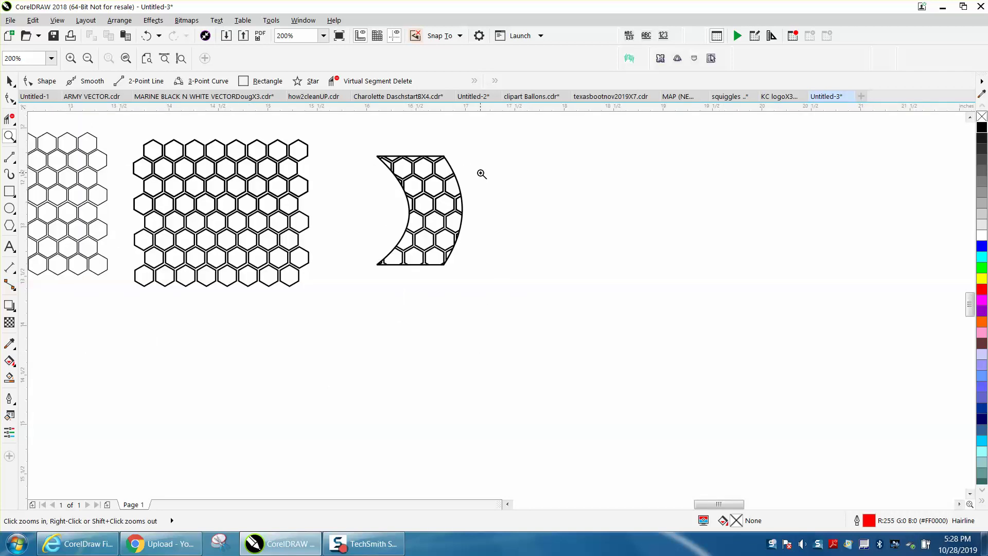
drag(325, 144, 538, 299)
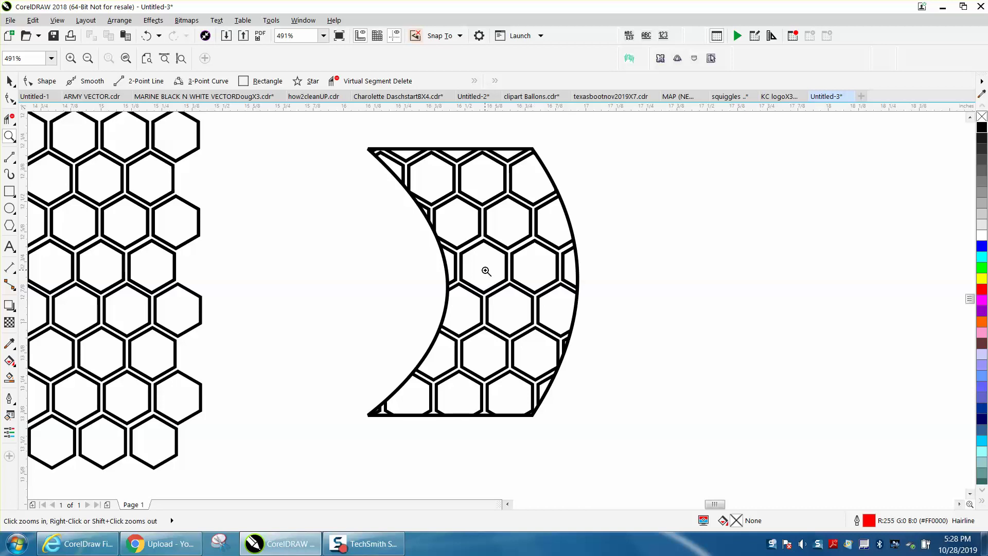
right_click(486, 271)
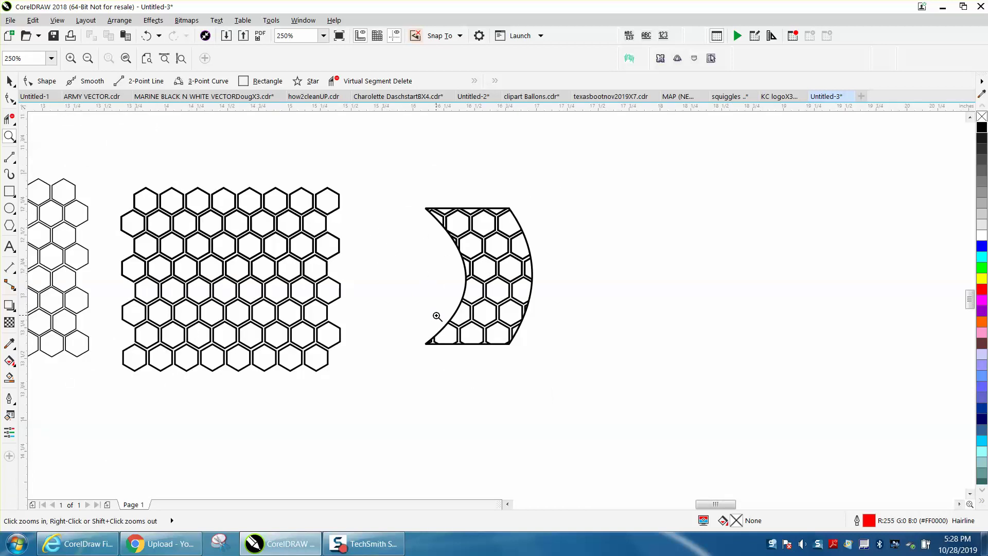
click(9, 81)
click(497, 209)
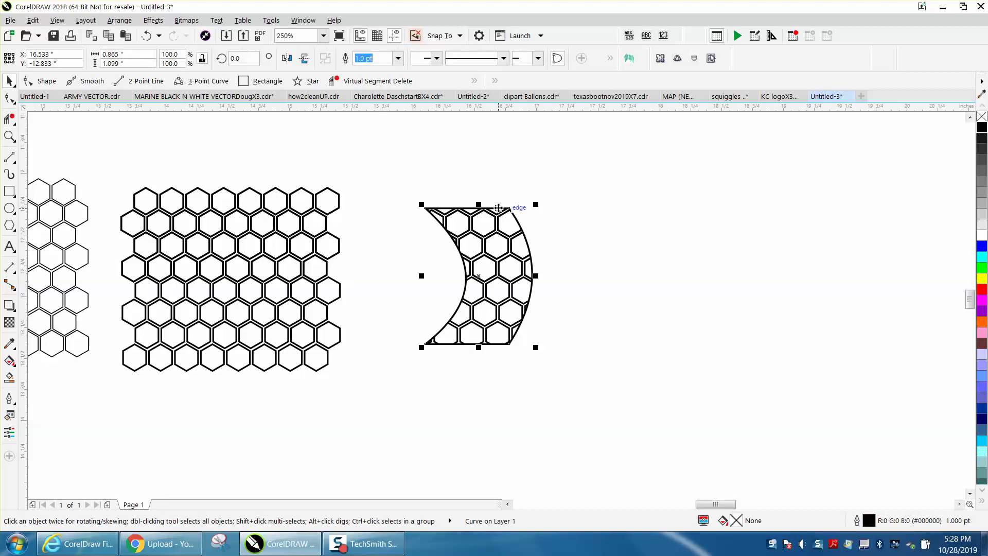
drag(400, 248, 616, 385)
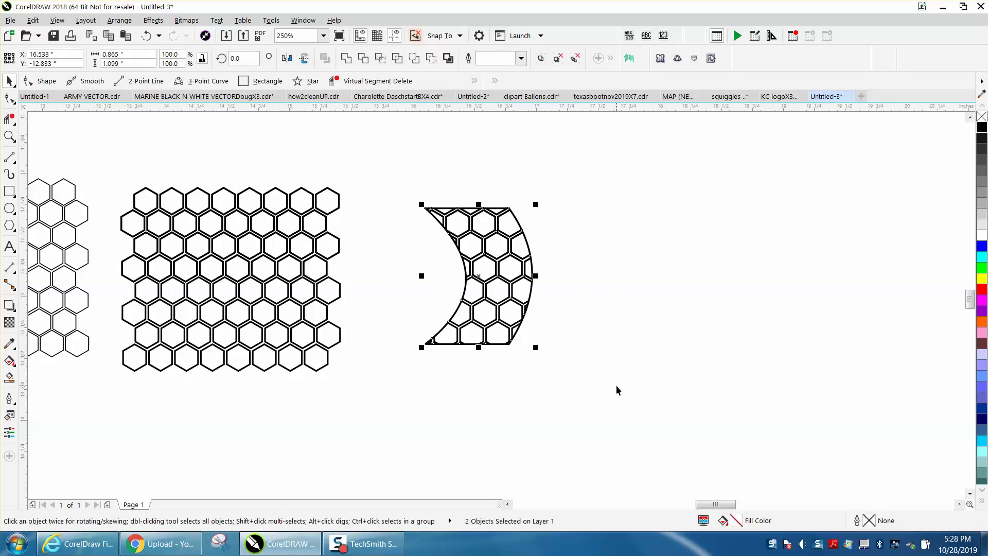
drag(481, 283, 418, 281)
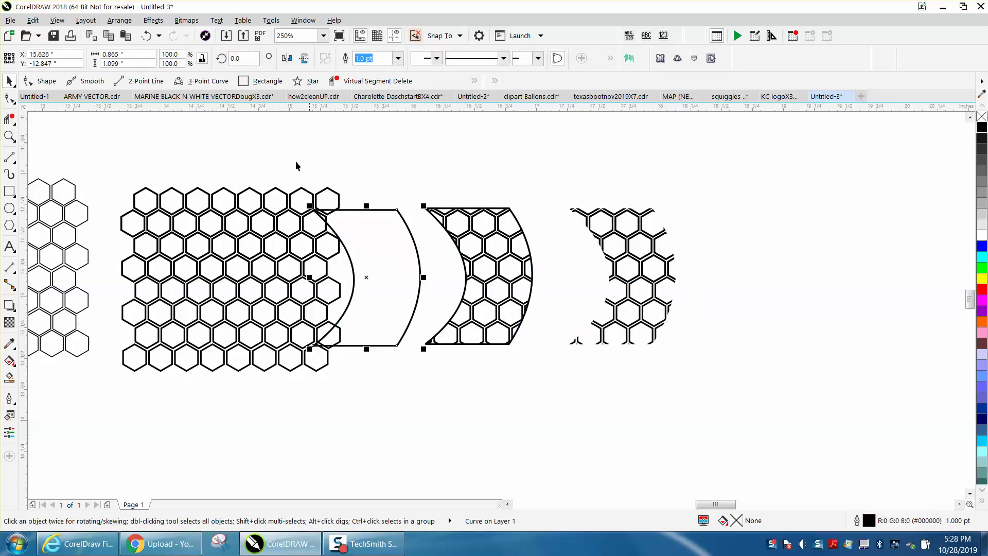
Mirror the outline copy horizontally, position it over the honeycomb sheet and stretch it to about 1.48 inches wide.
click(287, 58)
drag(342, 276, 166, 277)
drag(247, 277, 334, 280)
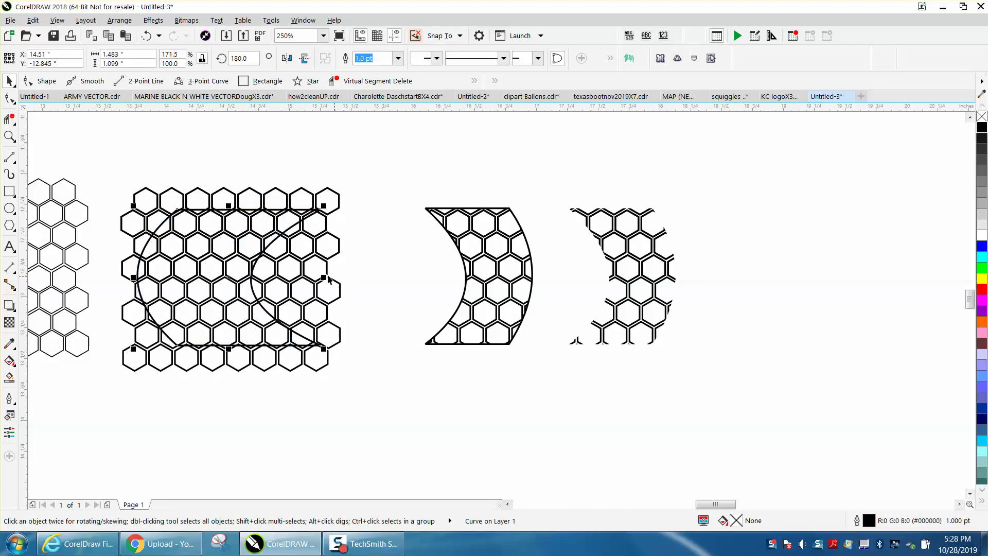
Intersect the honeycomb sheet with the stretched curved outline and move both the resulting piece and the outline 2 inches down.
drag(109, 164, 388, 386)
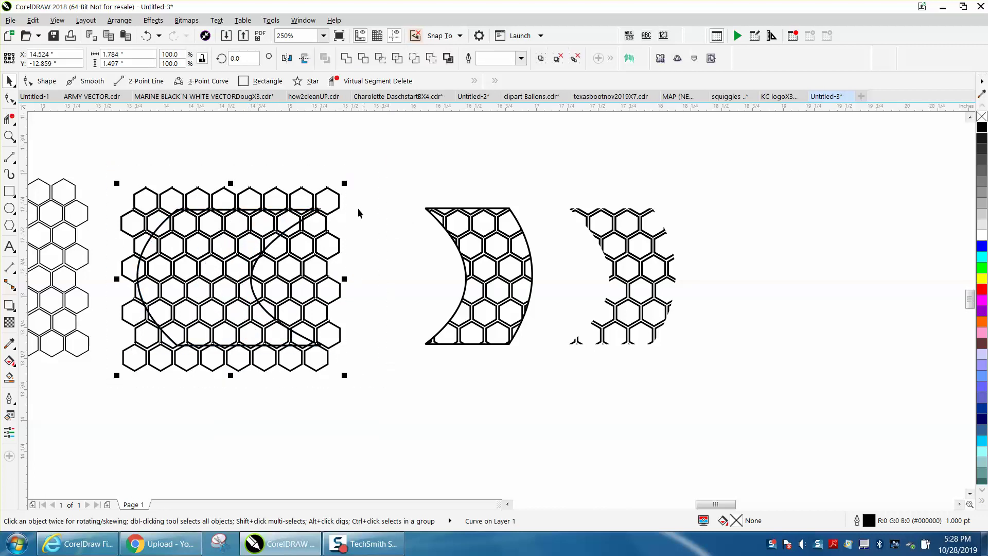
click(380, 58)
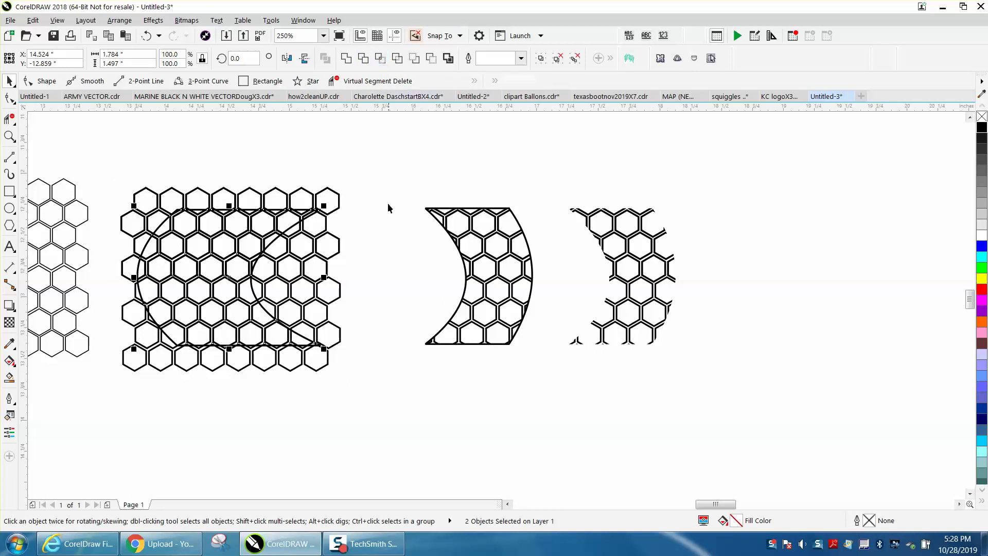
scroll(362, 243, down, 3)
key(Down)
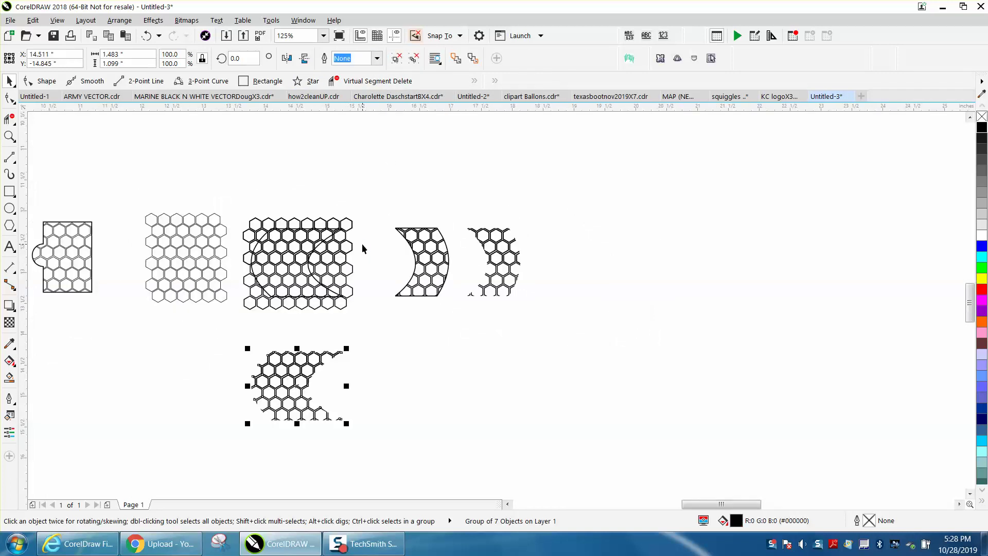
click(327, 241)
key(Down)
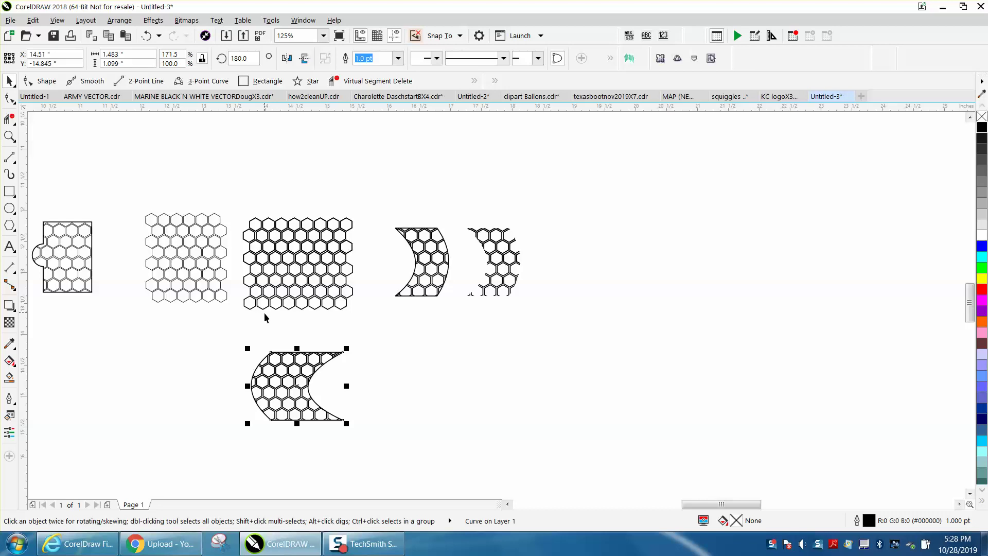
Try a black Smart Fill on the narrow gap between hexagons in the lower curved piece, and undo it.
click(9, 136)
drag(242, 314, 425, 458)
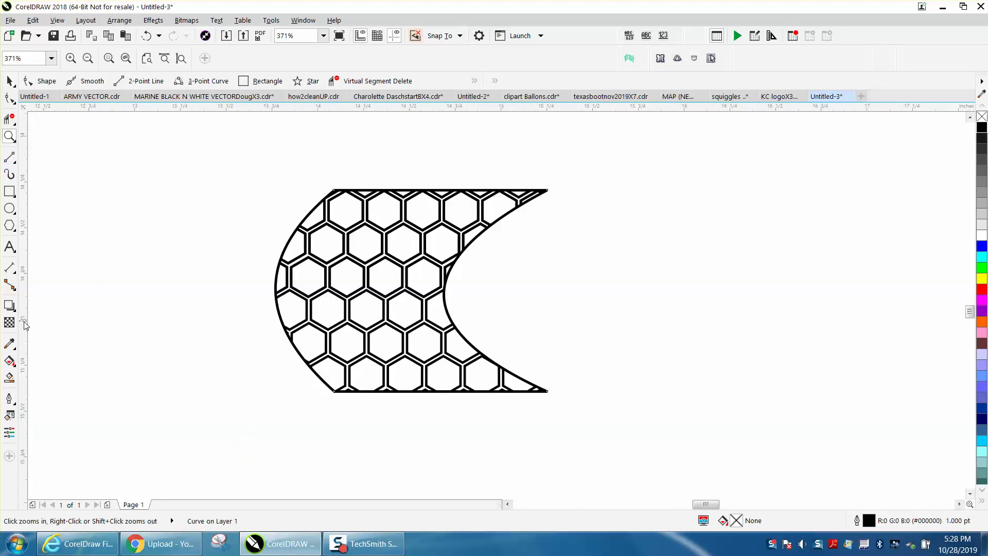
drag(206, 255, 474, 400)
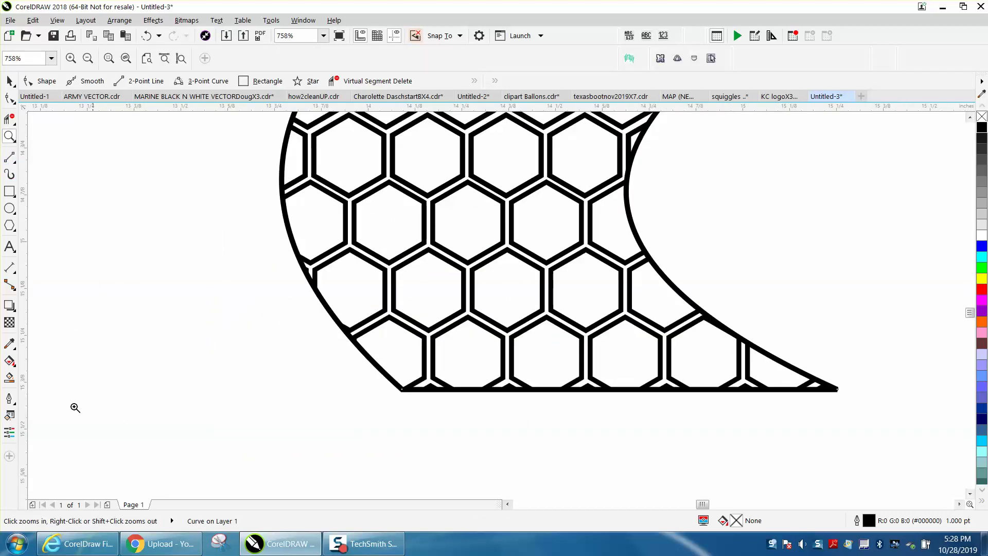
click(9, 378)
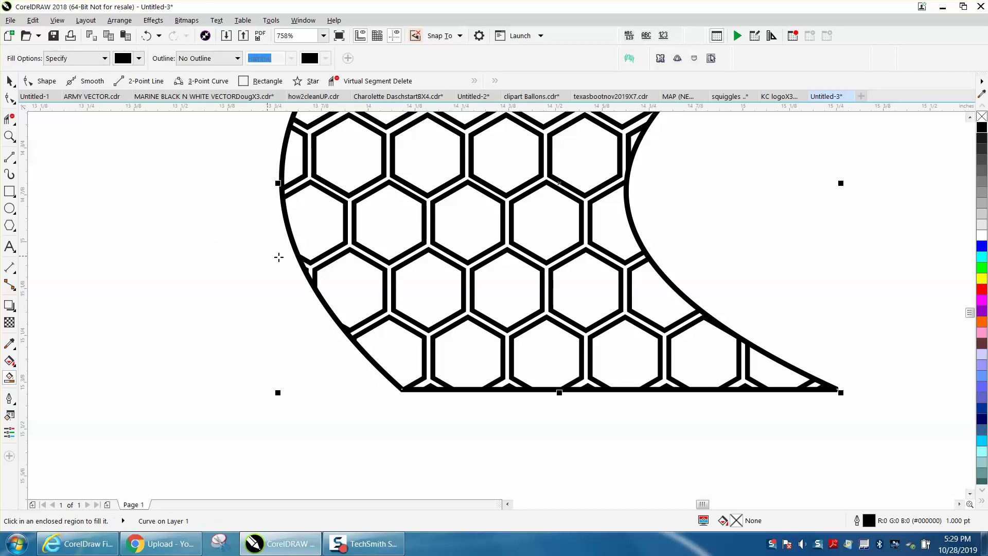
click(361, 252)
scroll(356, 261, down, 2)
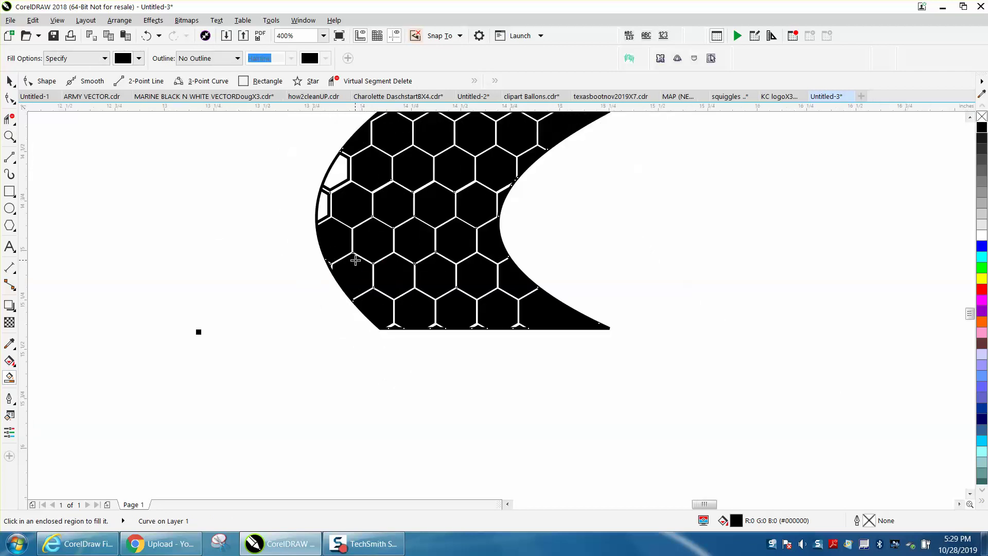
click(147, 36)
Fill five scattered individual hexagons inside the lower curved honeycomb shape with black using Smart Fill.
click(373, 170)
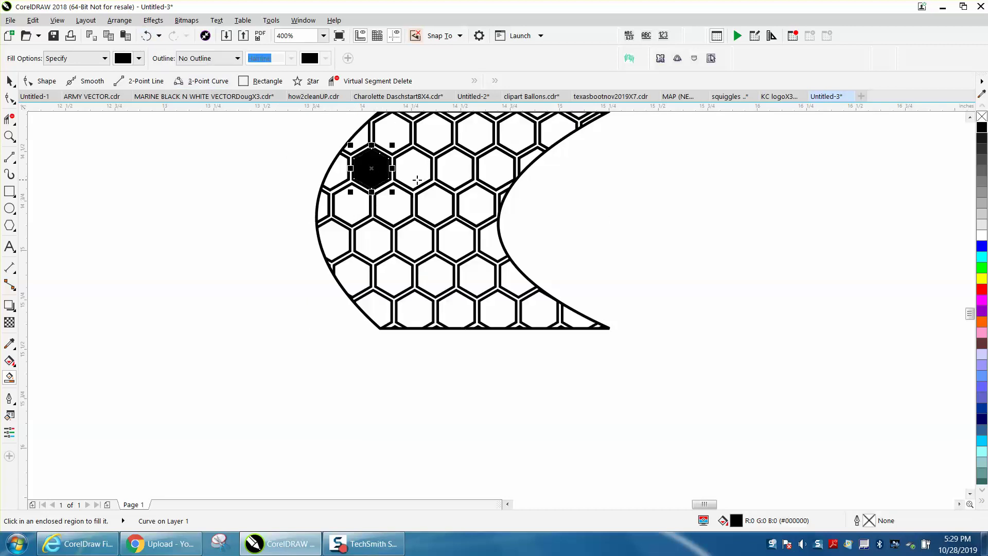
click(431, 206)
click(515, 132)
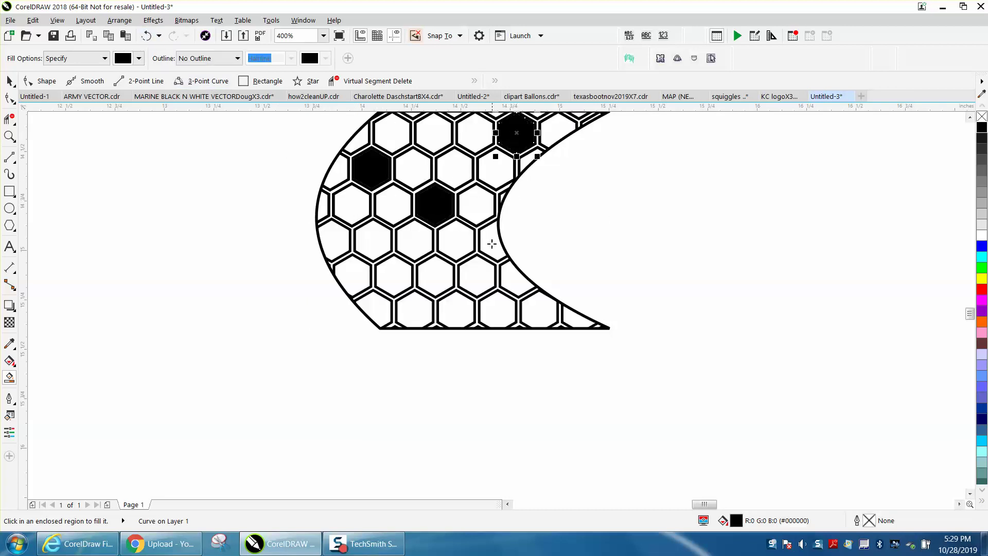
click(481, 271)
click(385, 272)
scroll(383, 303, down, 1)
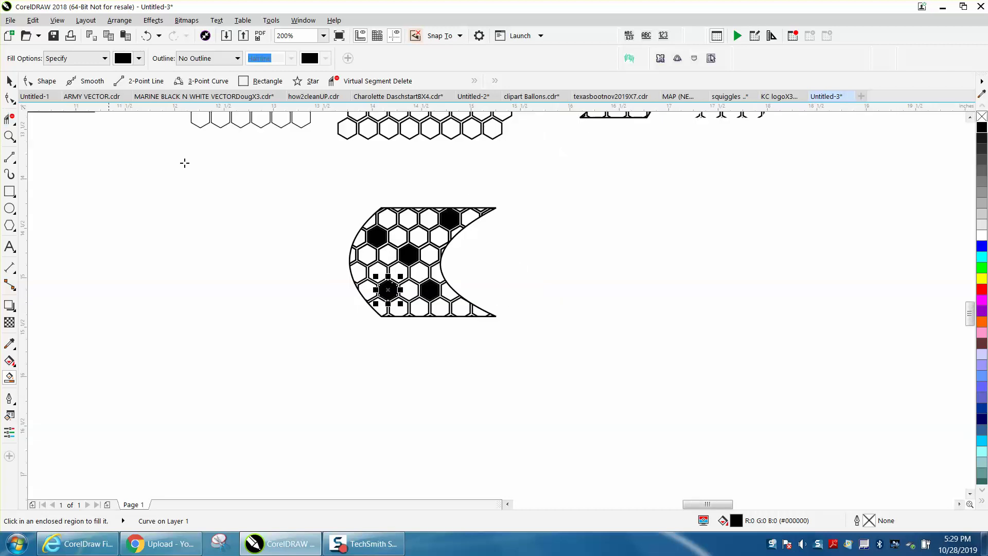
scroll(185, 163, down, 2)
click(9, 136)
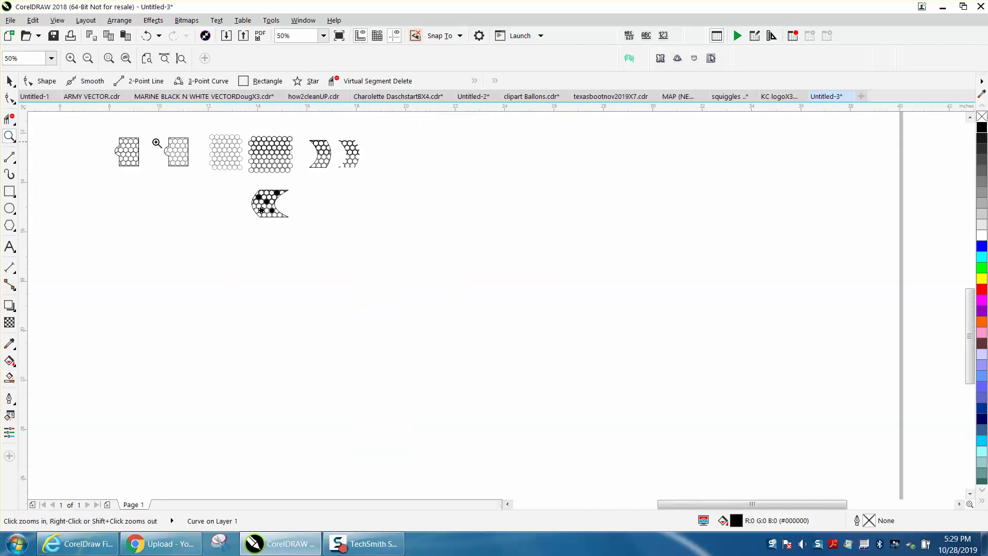
drag(246, 181, 308, 222)
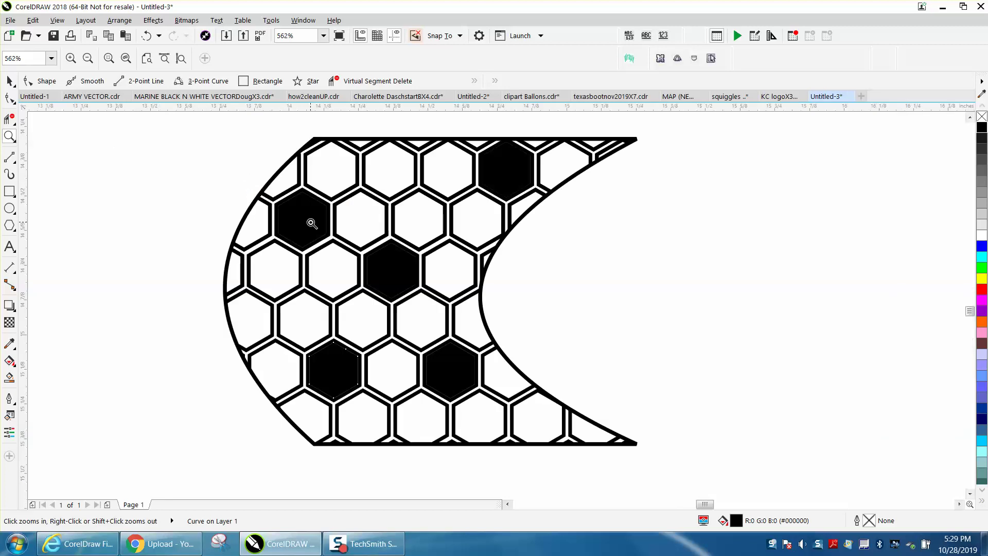